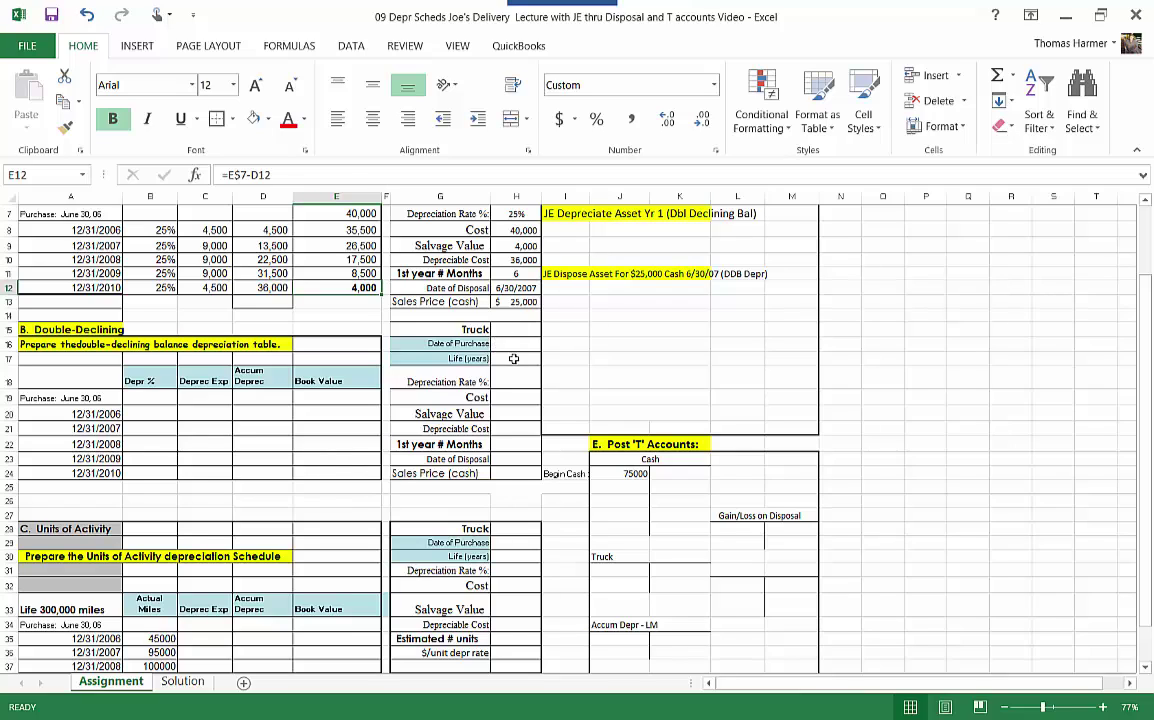
- Enter the truck's 4-year life in H17 and its 6/30/2007 purchase date in H16
click(514, 358)
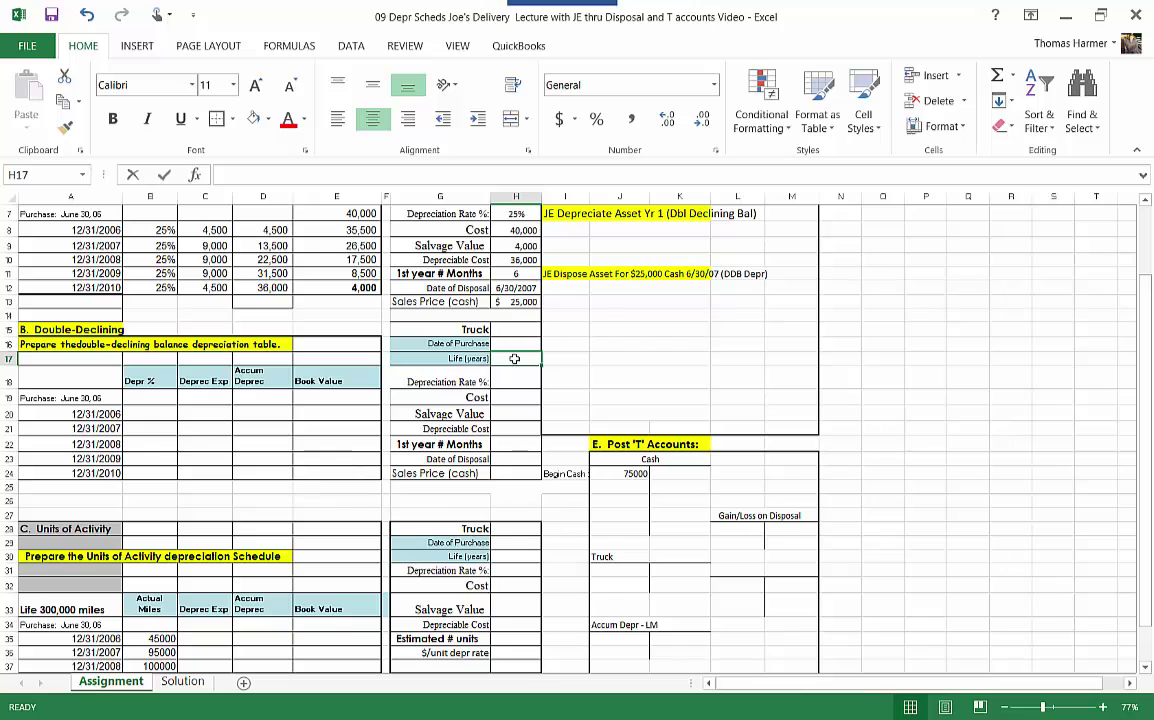
text(4)
key(Return)
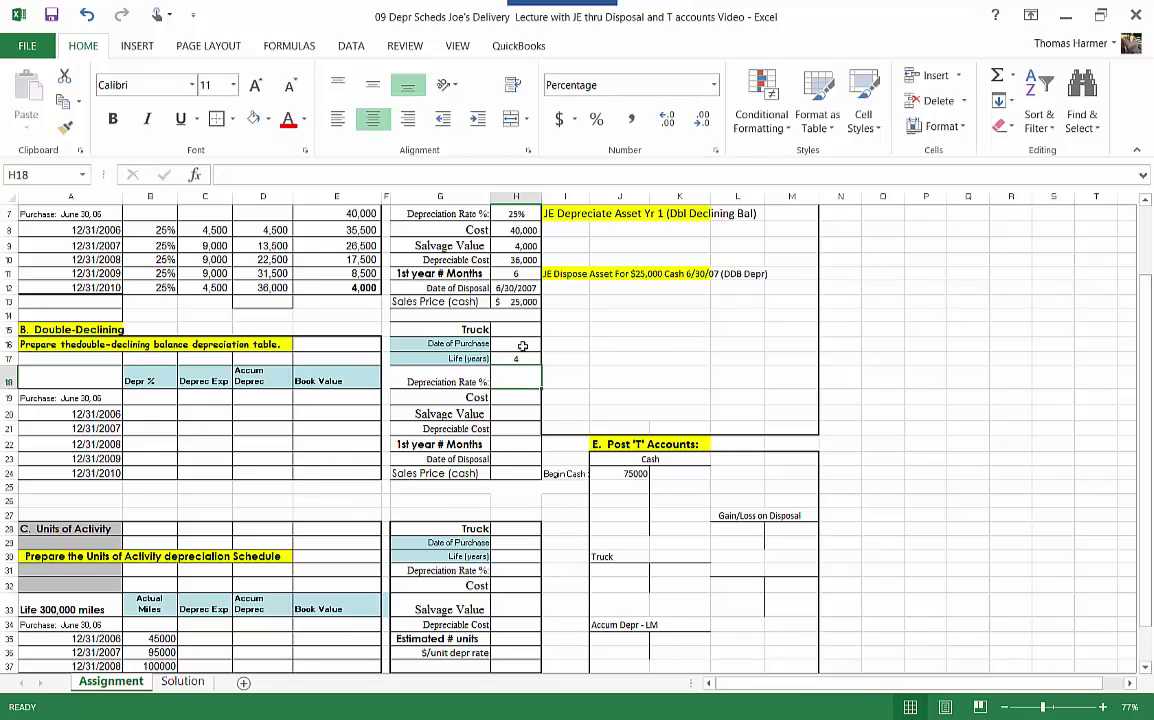
click(522, 344)
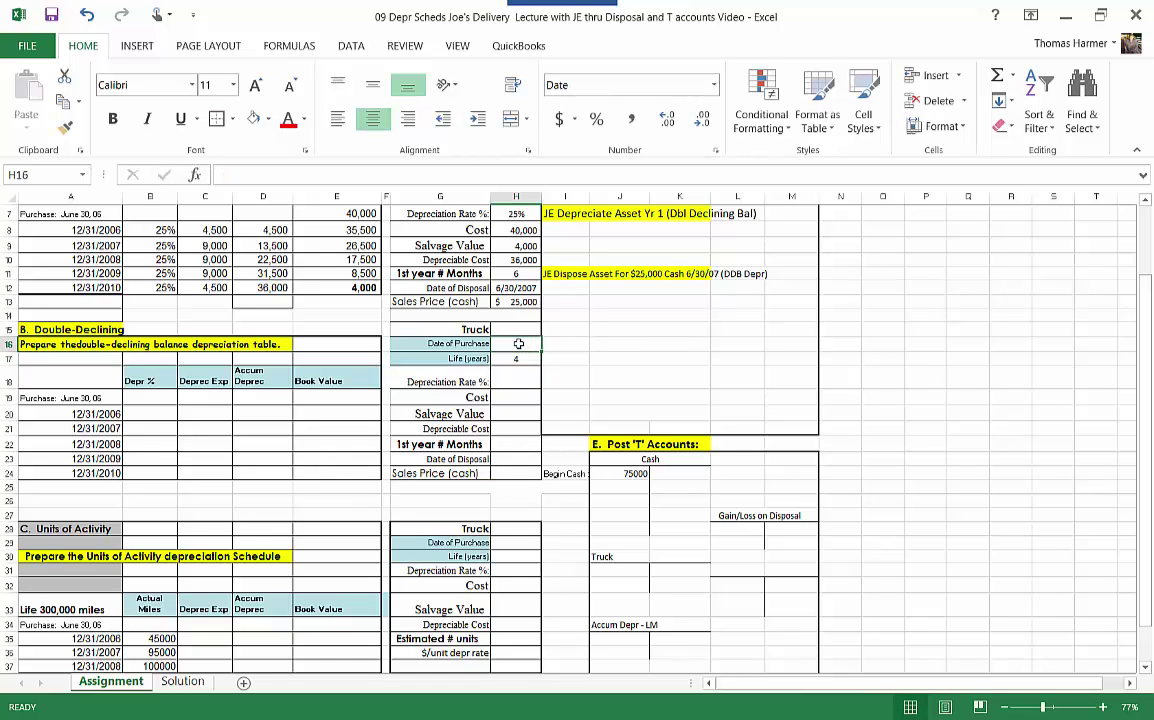
text(6/30/7)
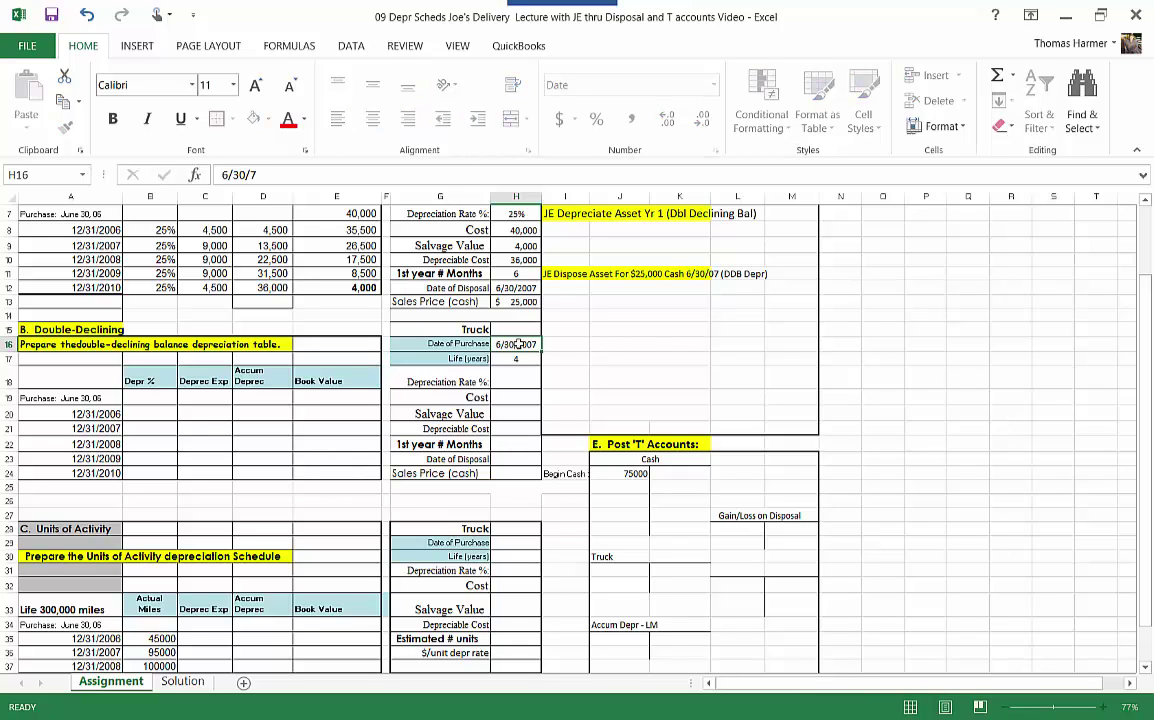
key(Return)
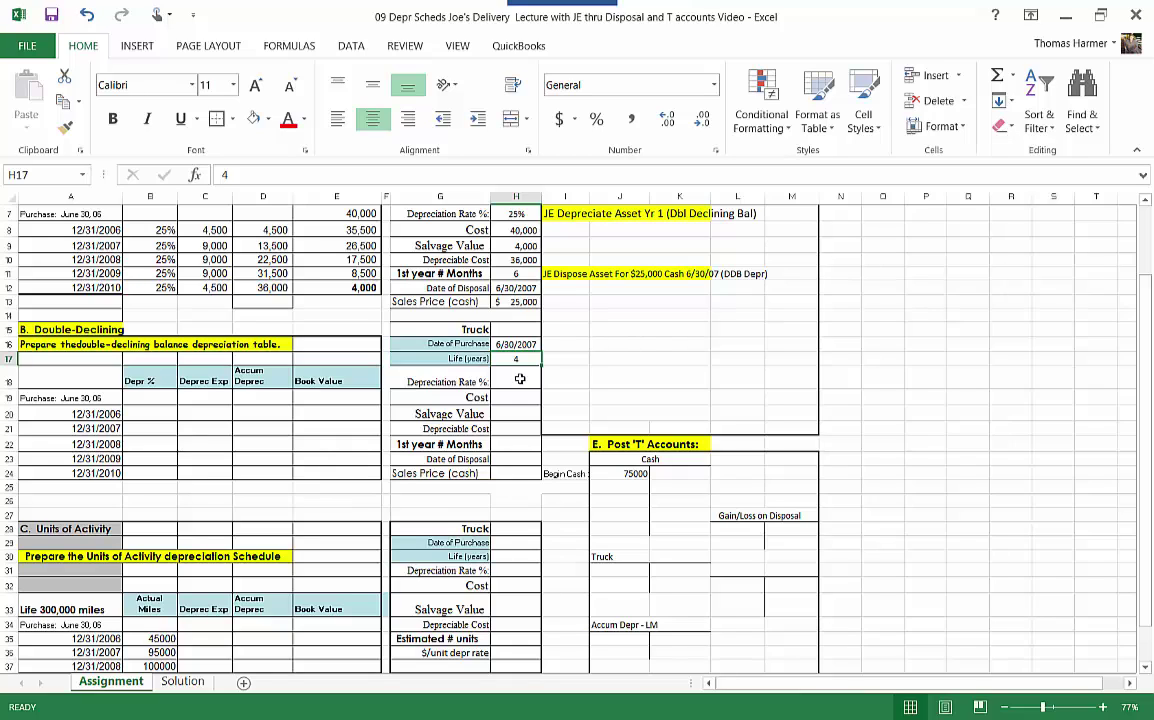
click(520, 379)
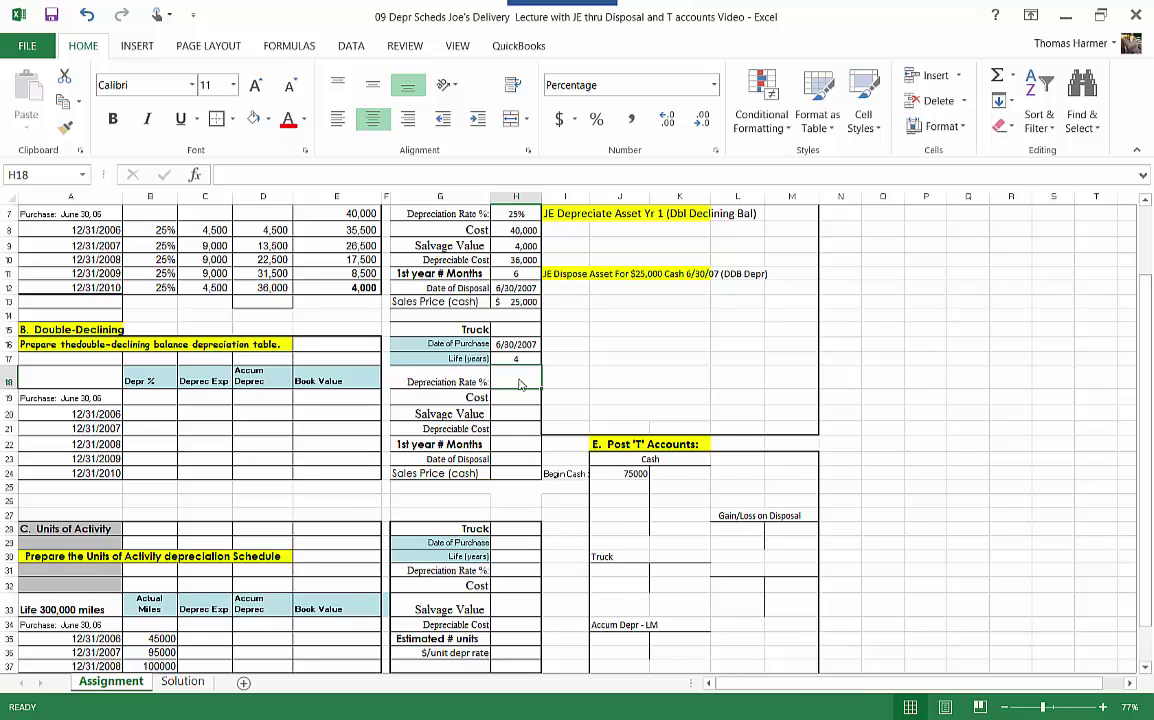
- Set the truck's rate in H18 to =B12*2 so it shows 50%, and enlarge its font
text(=)
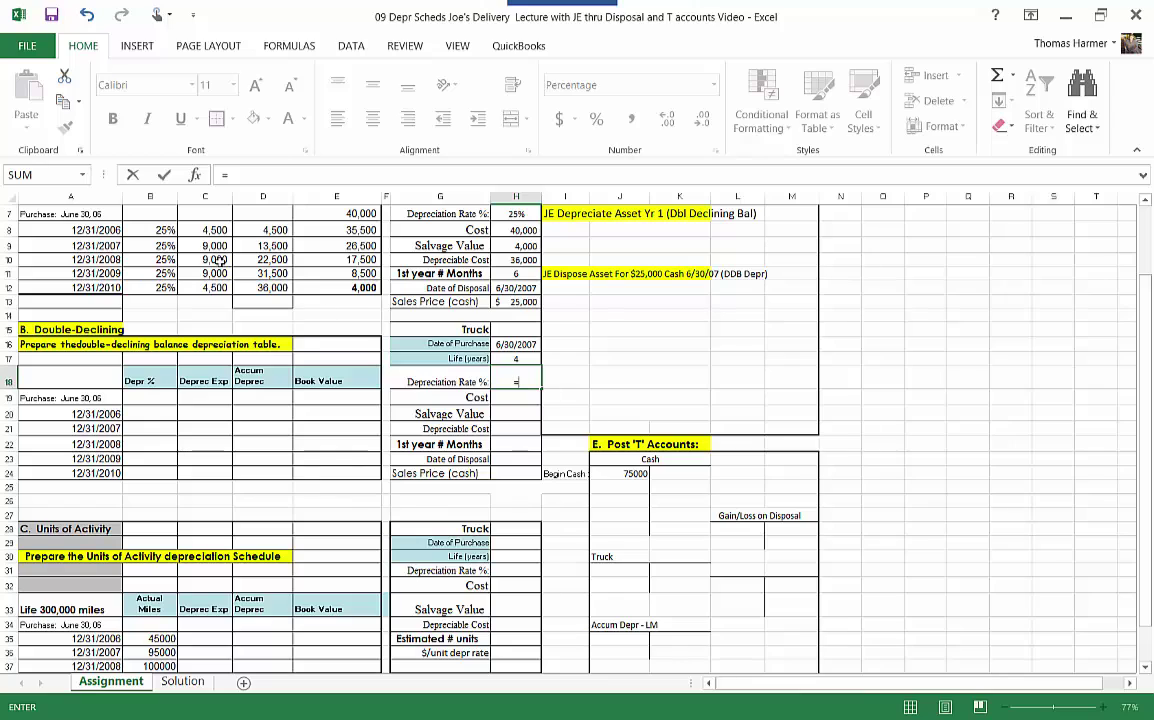
click(157, 288)
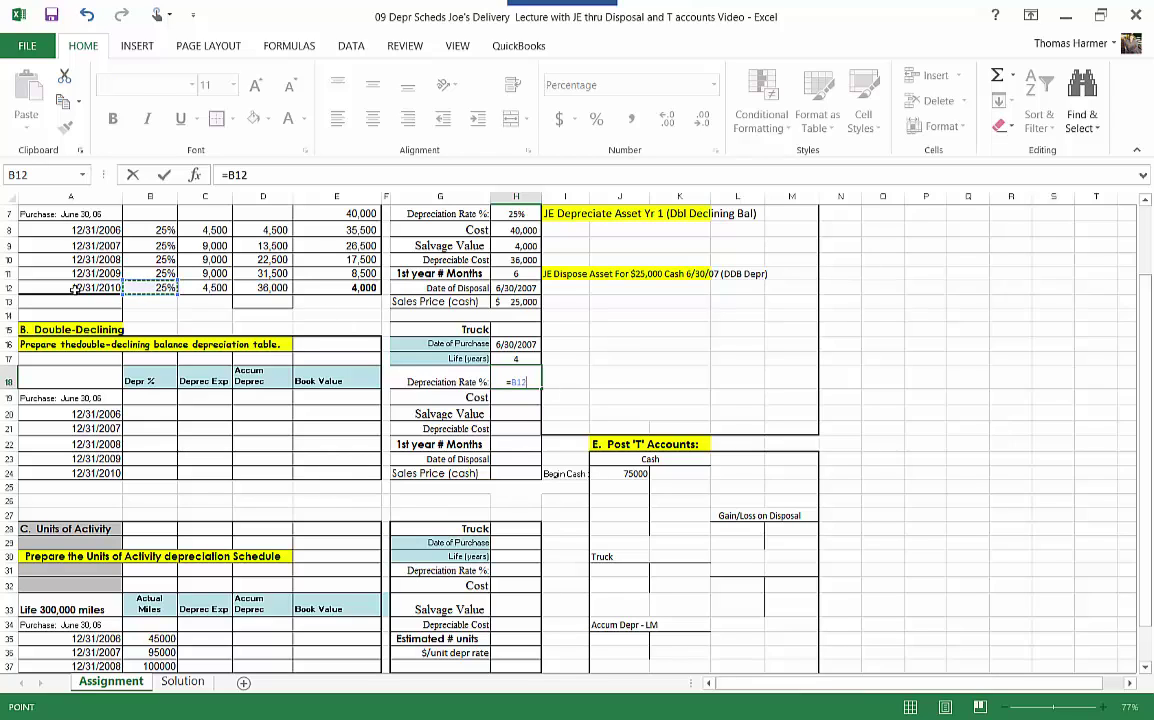
text(*2)
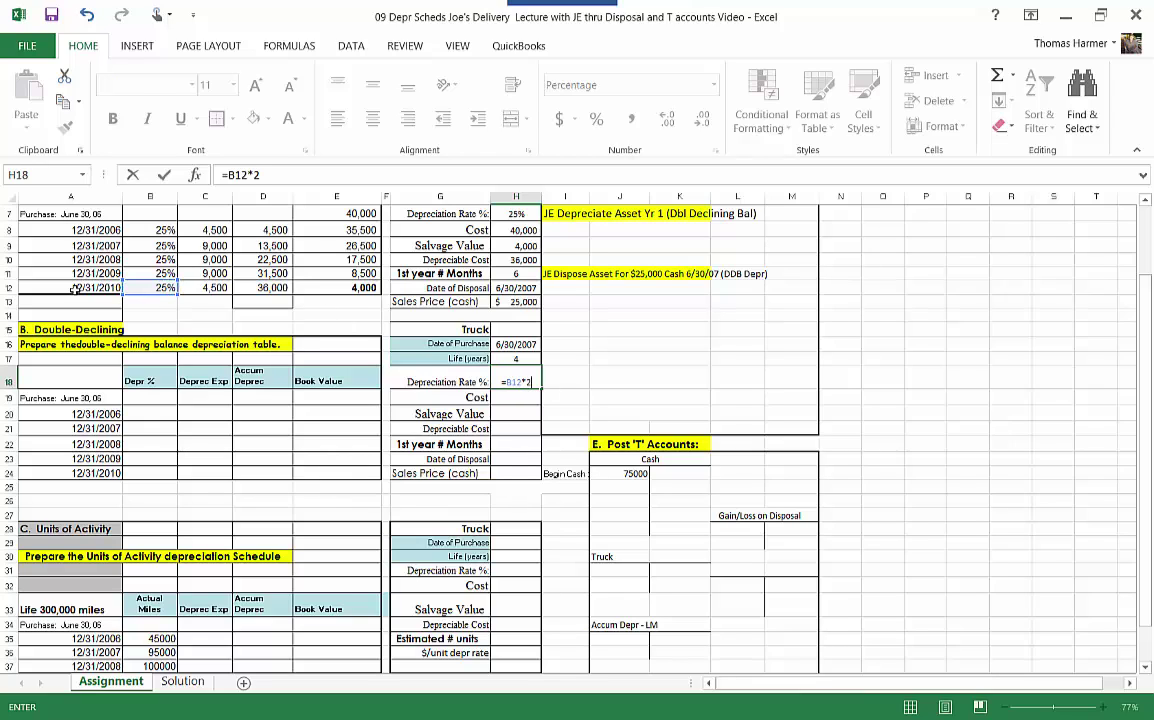
key(Return)
click(516, 384)
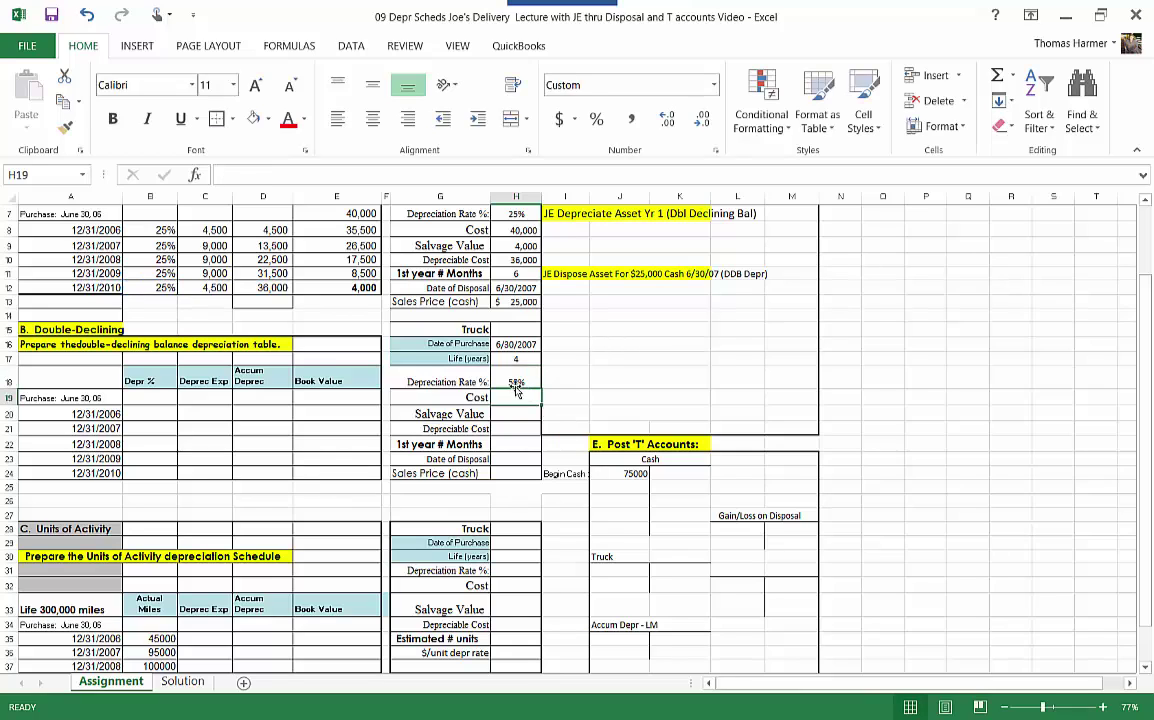
click(155, 416)
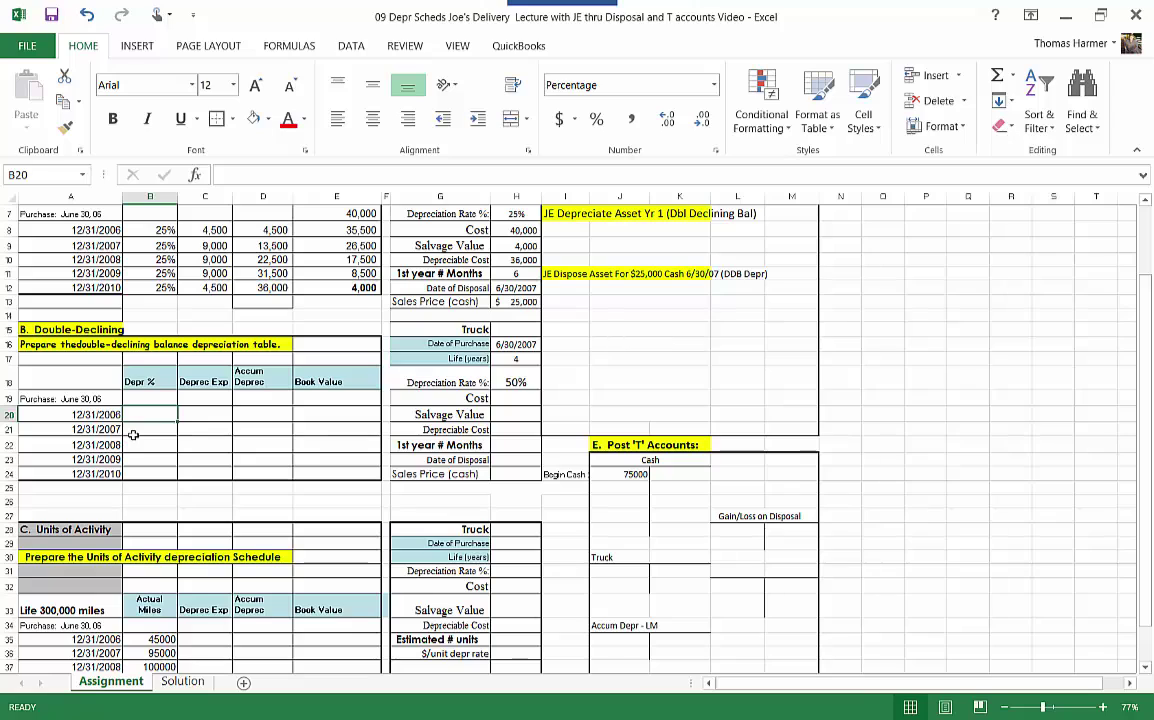
- Link the 2006 Depr % in B20 to the truck rate with the row-locked formula =H$18
text(=)
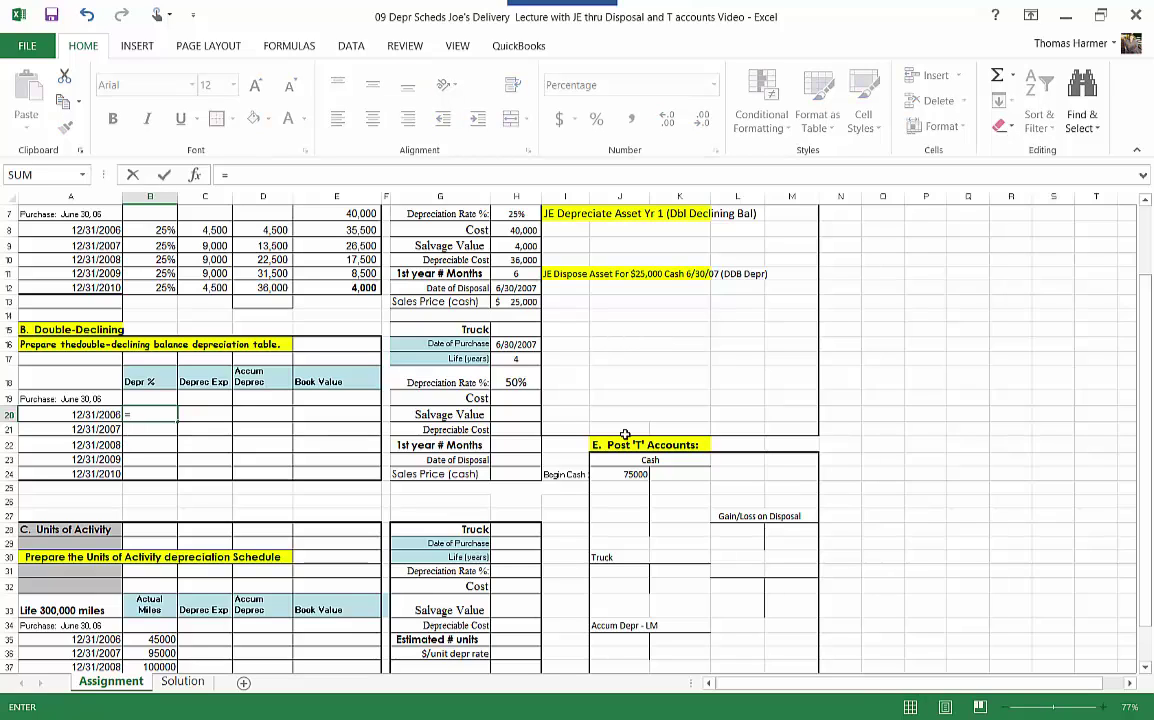
click(510, 381)
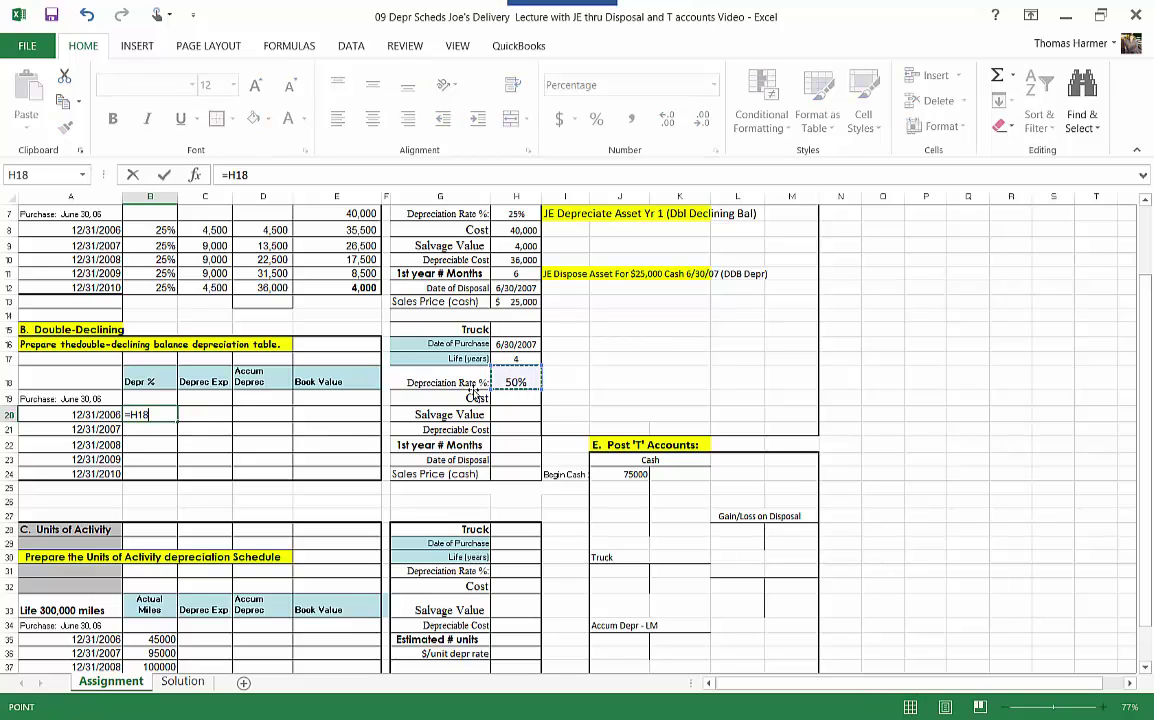
key(Return)
click(155, 412)
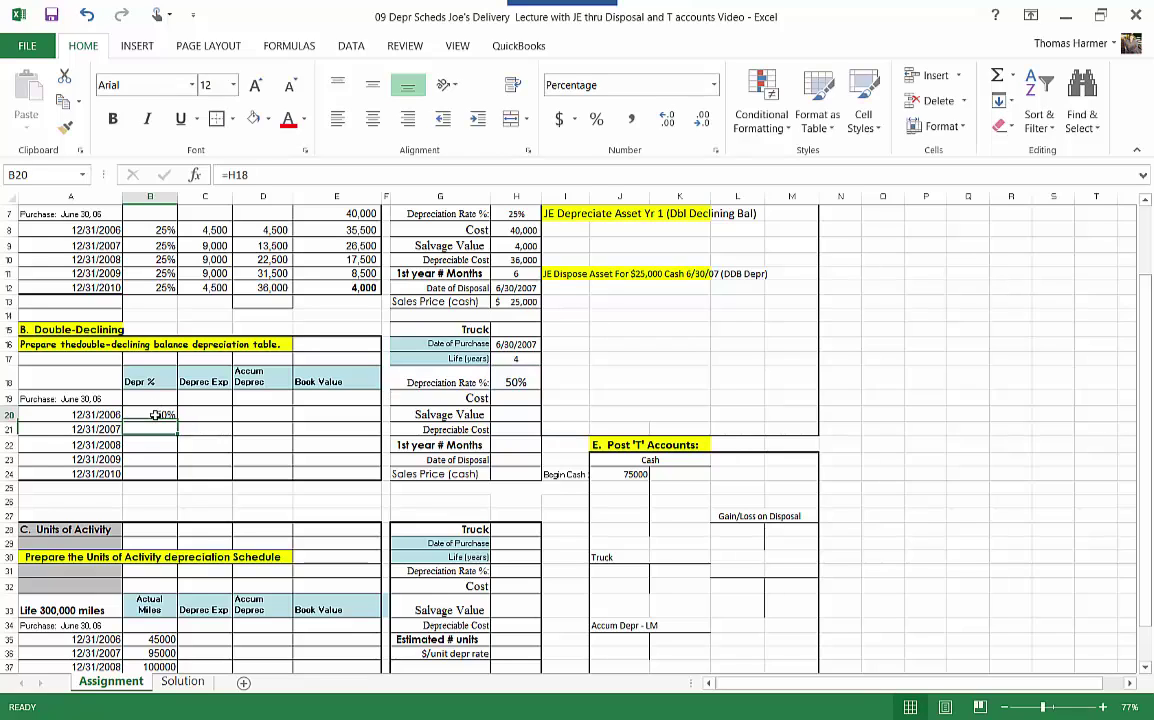
click(238, 175)
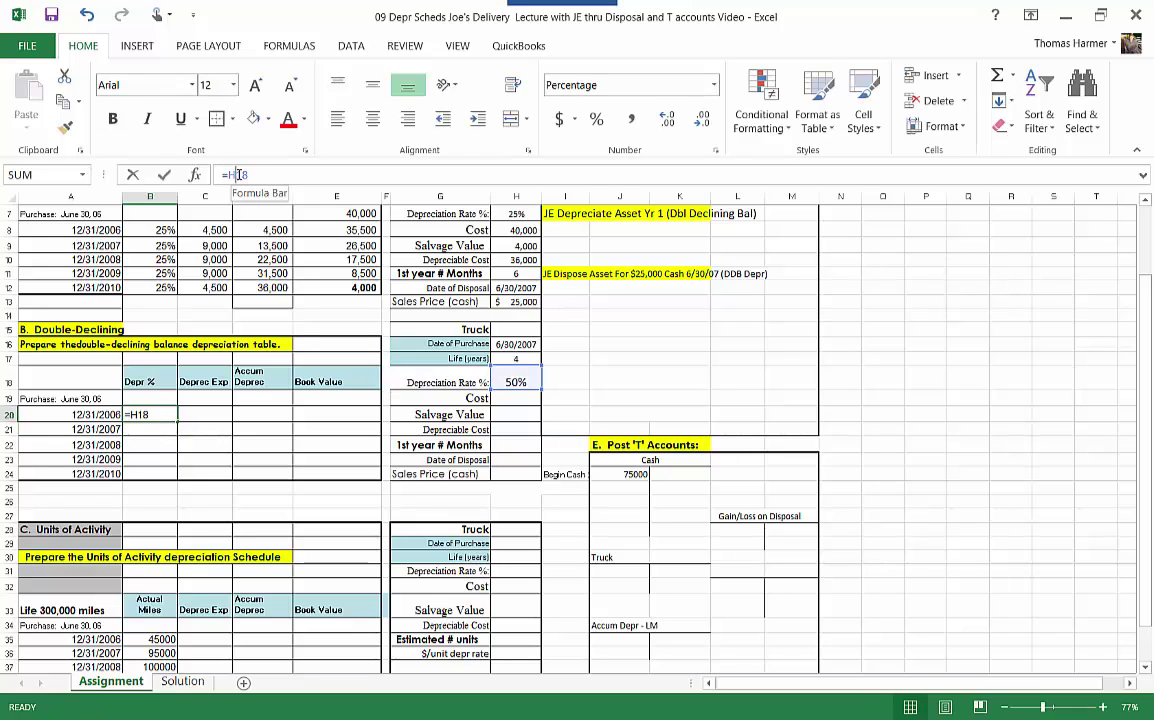
key(Left)
key(Left)
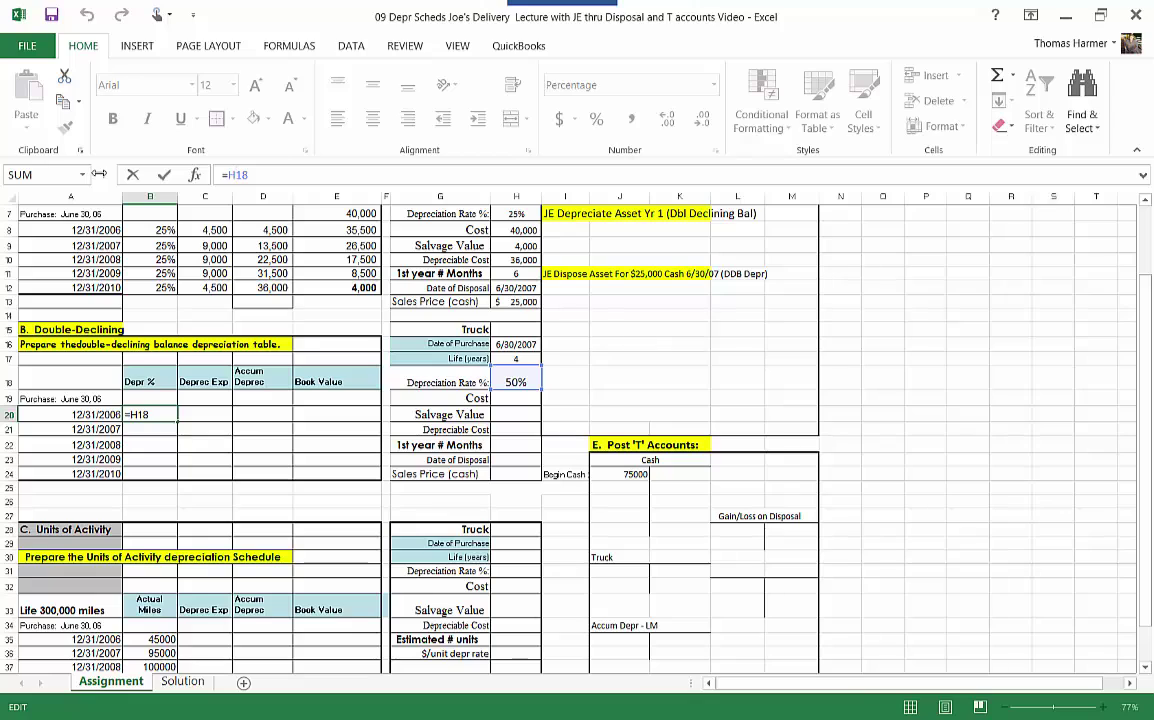
text($)
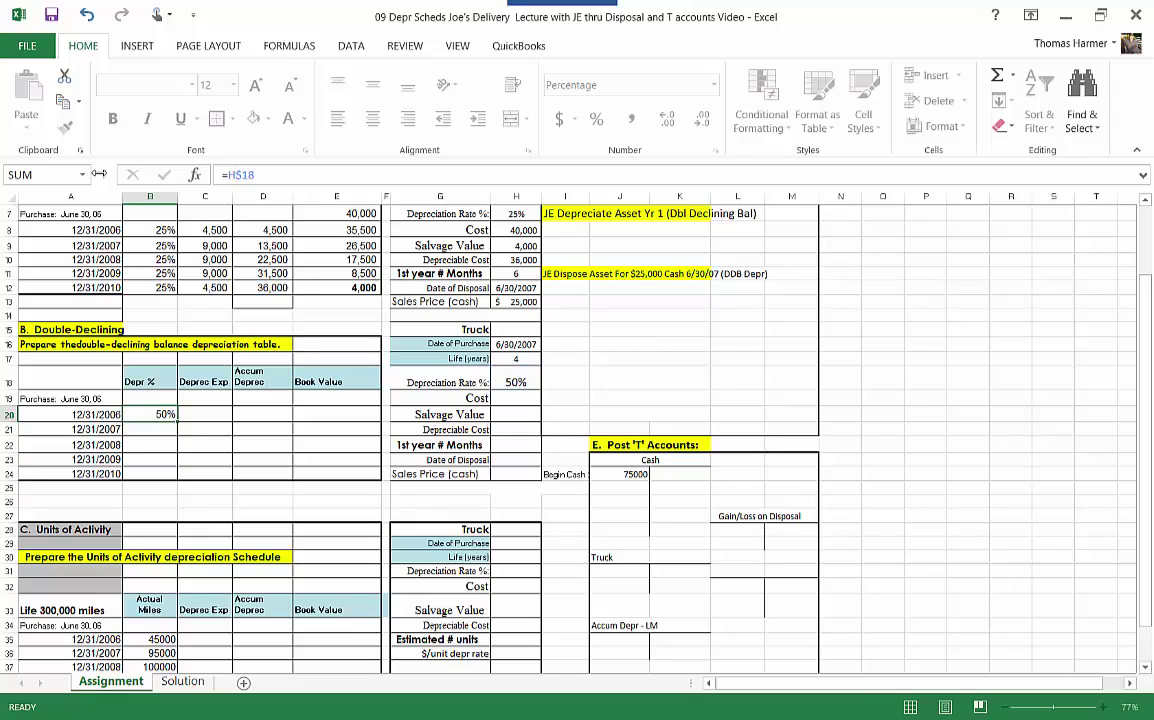
key(Return)
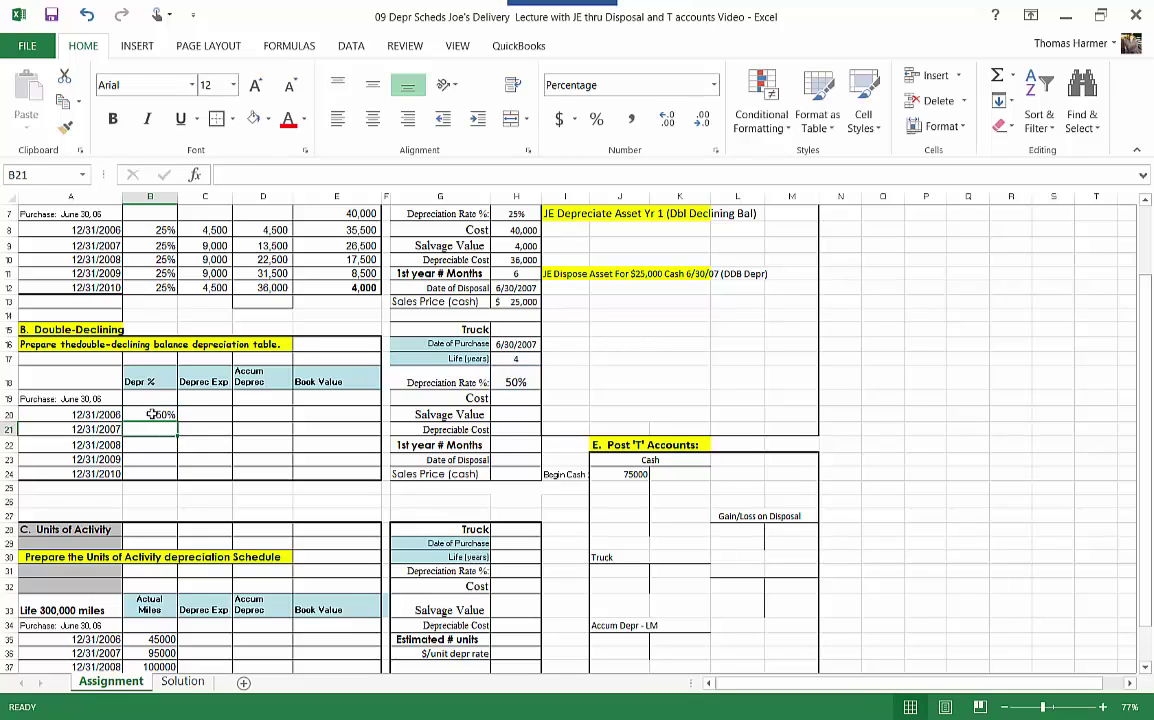
- Copy the 50% rate from B20 down through 2010 in B24
click(172, 417)
drag(172, 419, 169, 476)
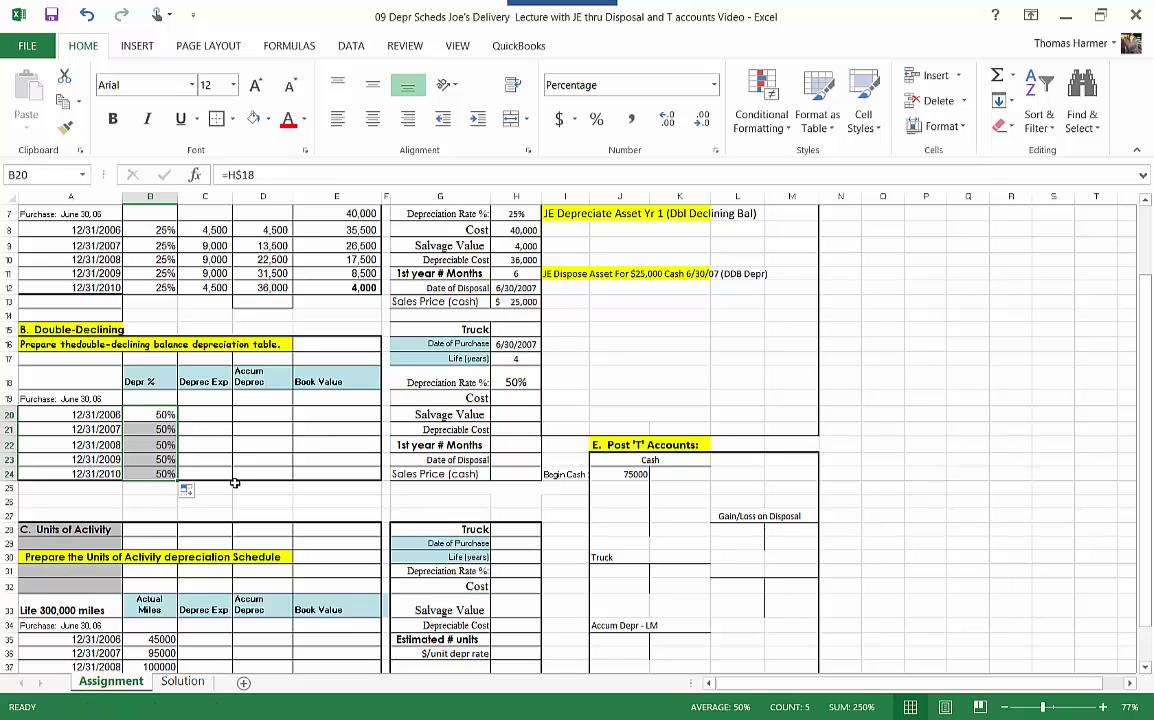
click(208, 415)
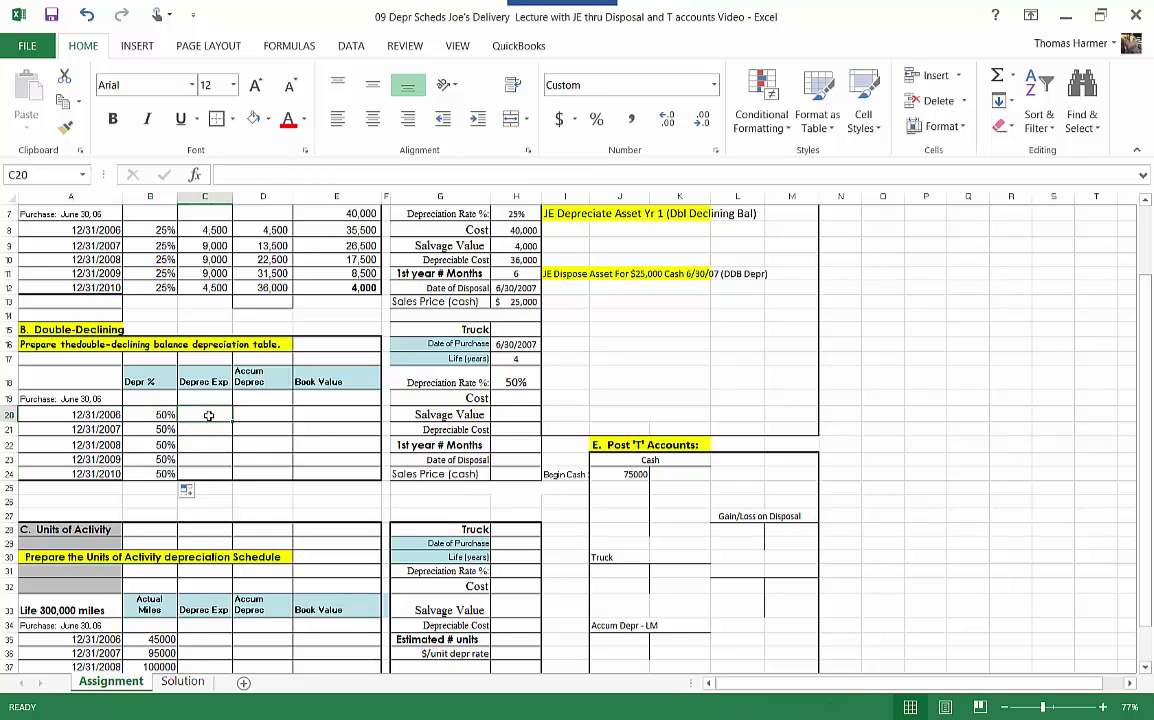
- Enter 40000 as the starting book value in E19
click(315, 397)
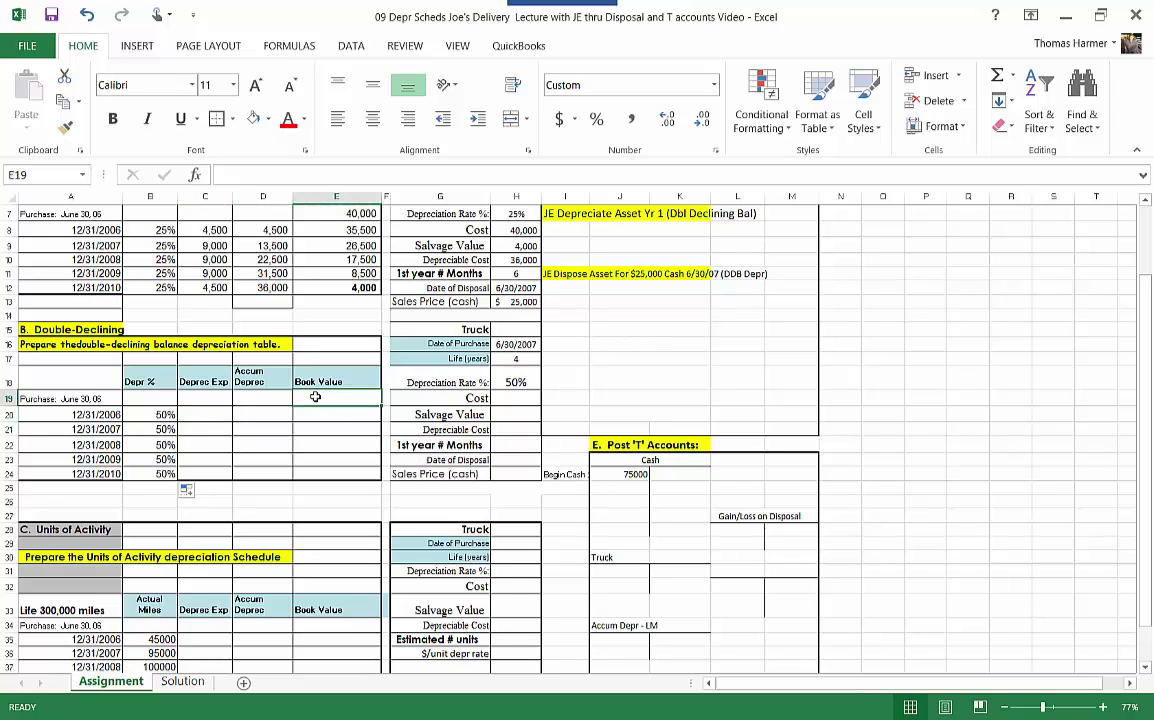
text(40000)
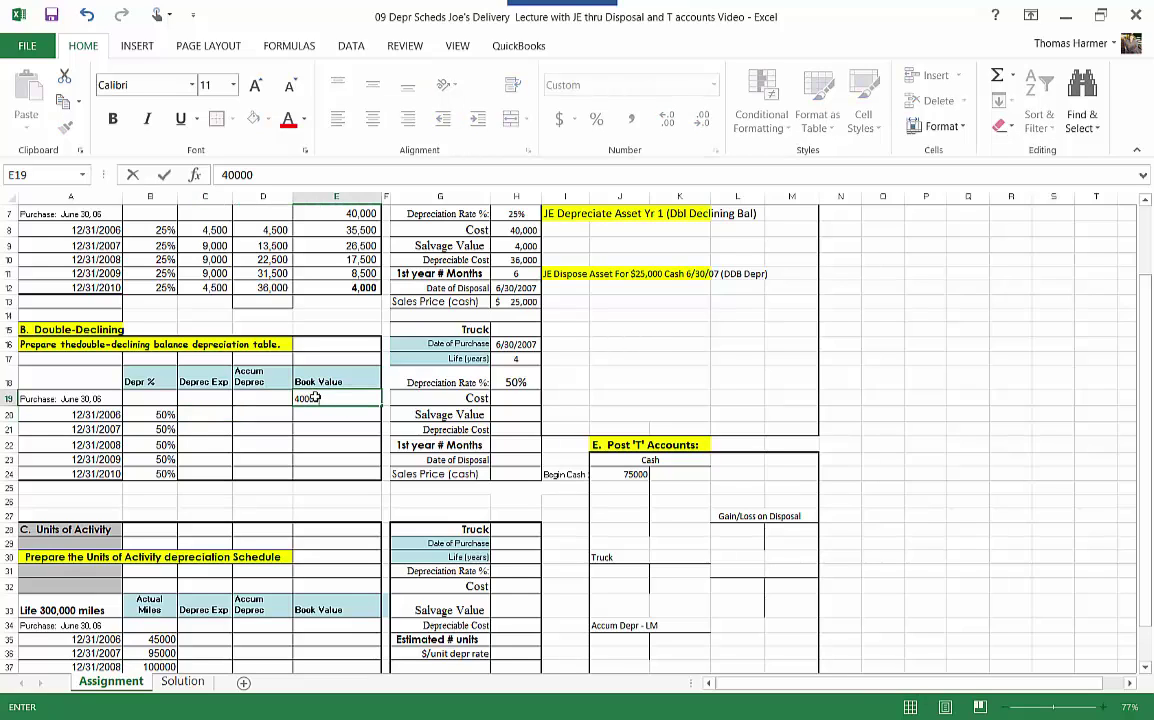
key(Return)
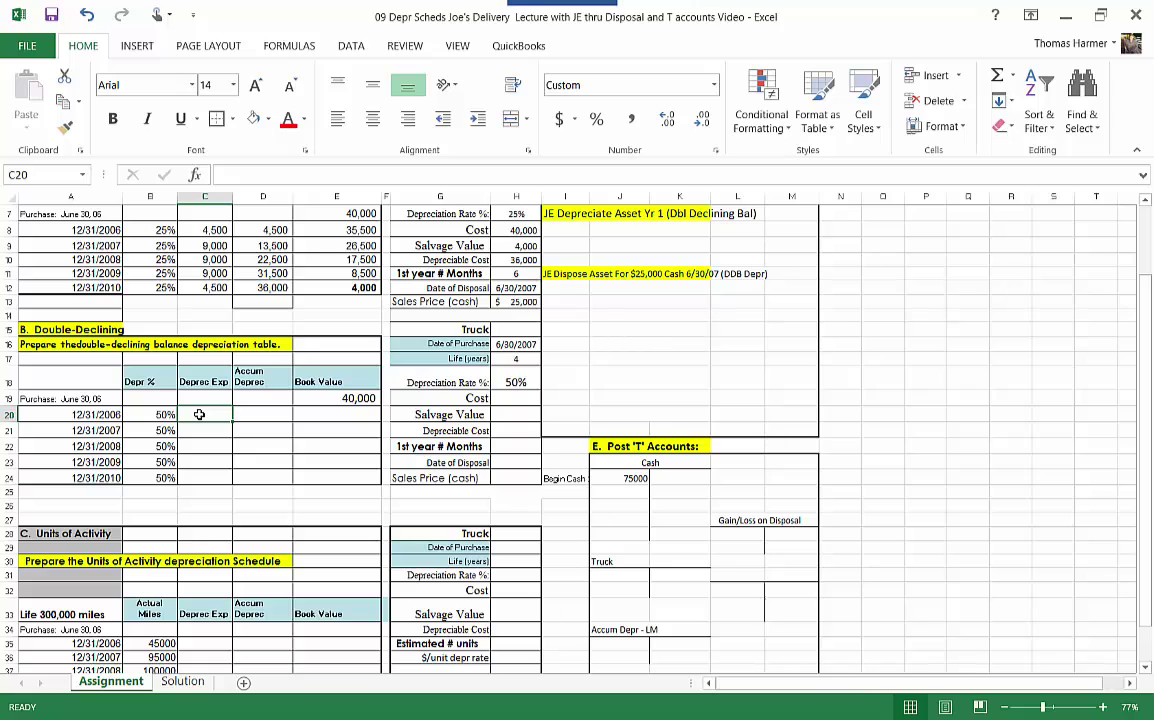
- Enter =B20*E19/2 in C20 so the half-year 2006 expense shows 10,000
text(=)
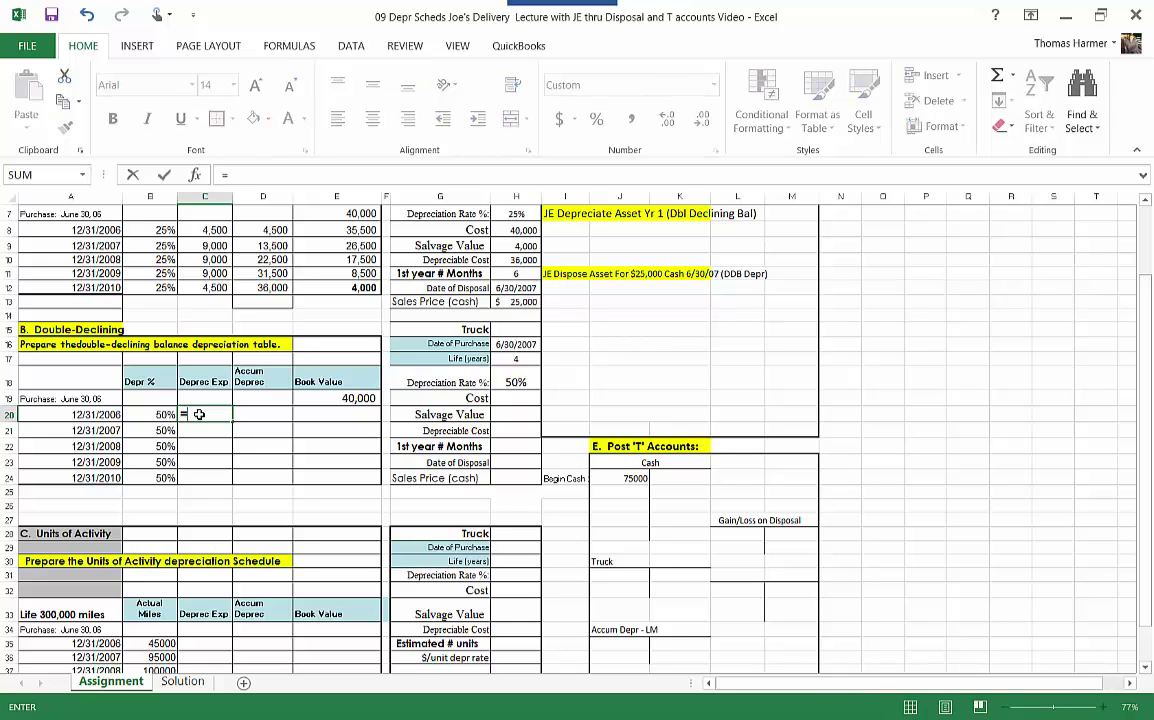
click(164, 414)
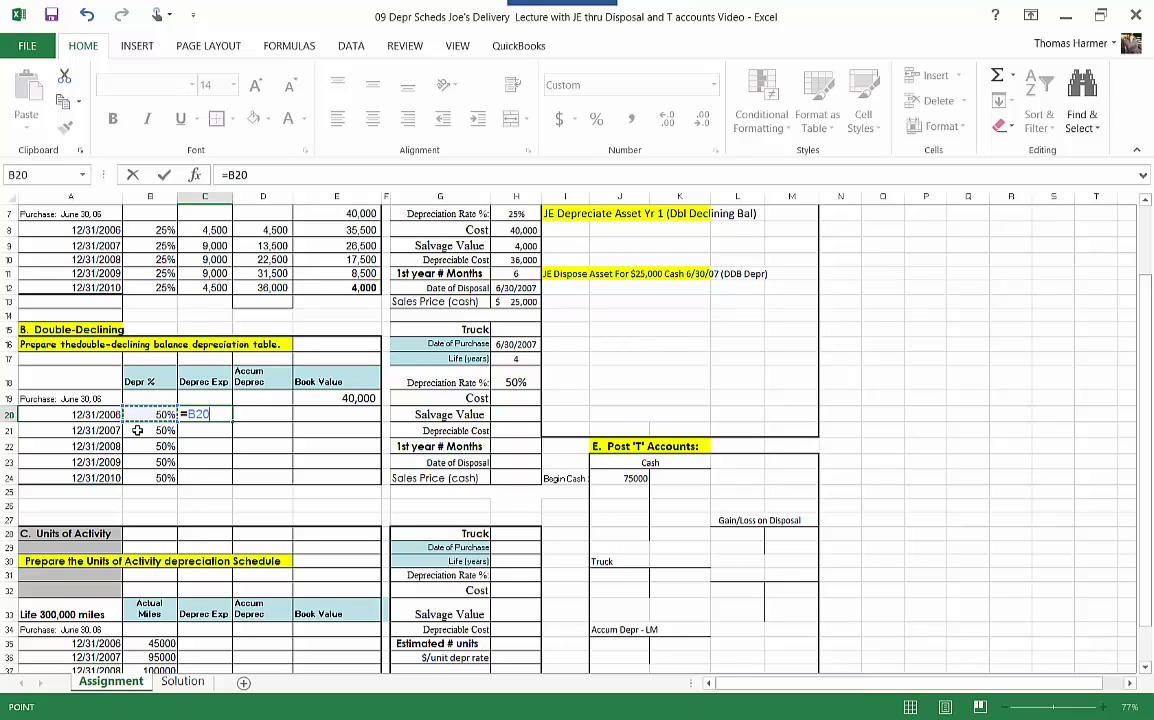
text(*)
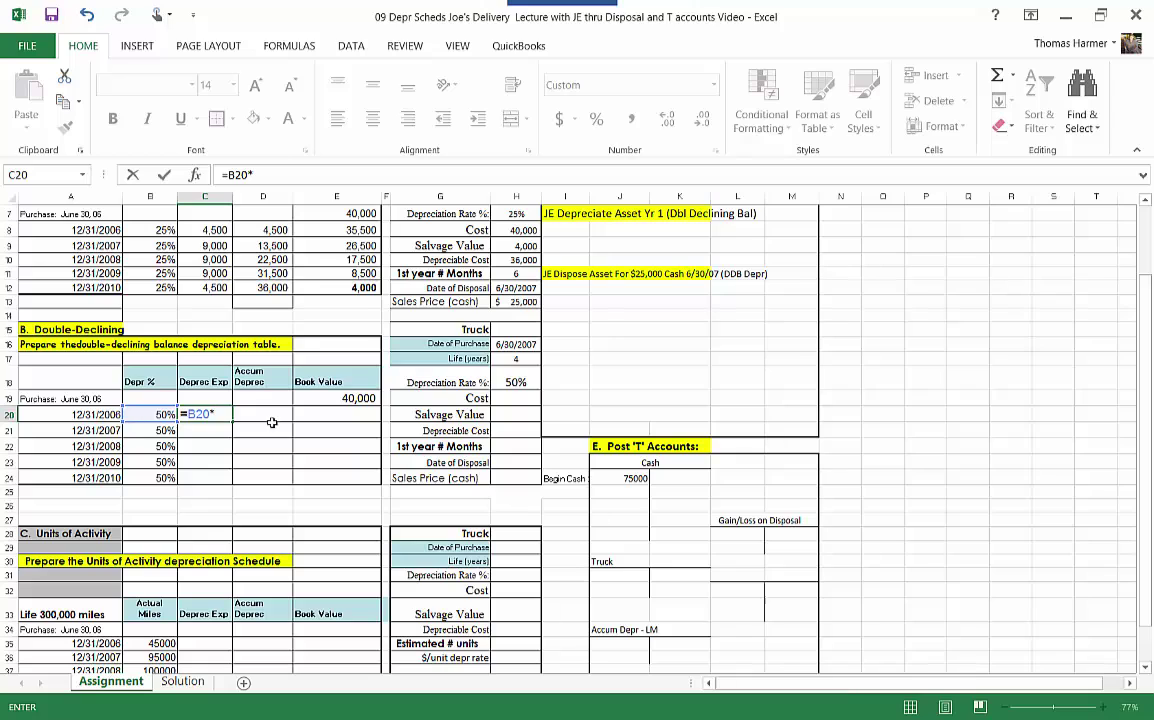
click(358, 398)
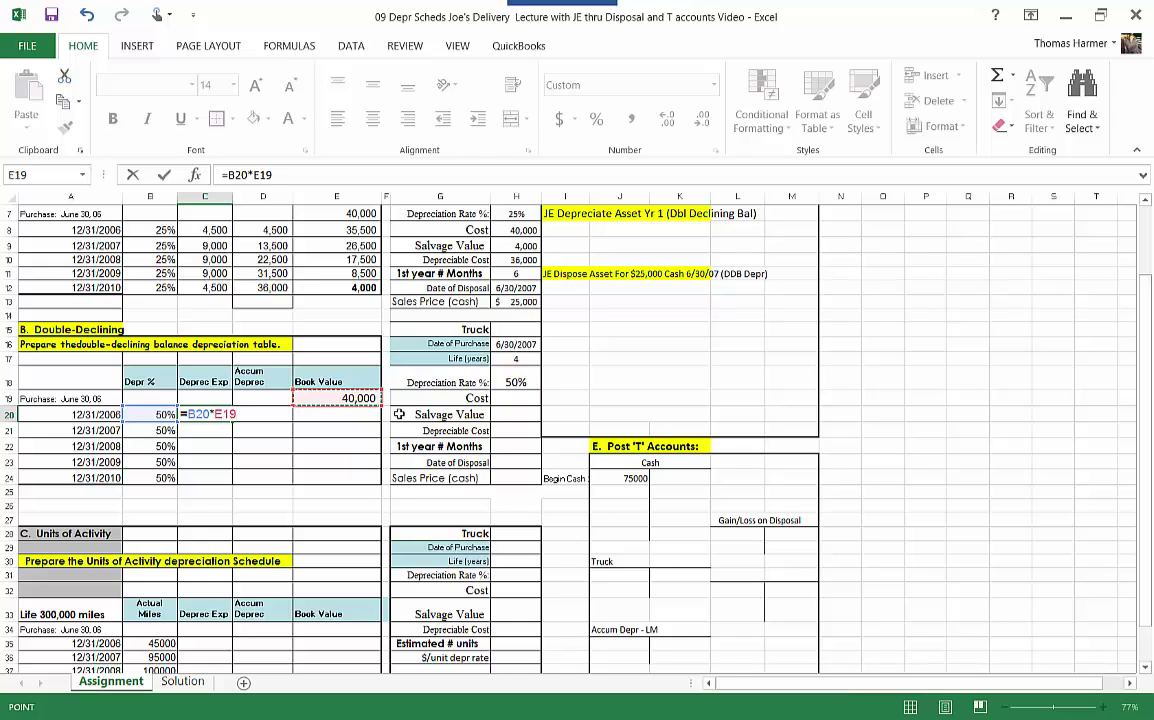
key(ctrl+Return)
key(Return)
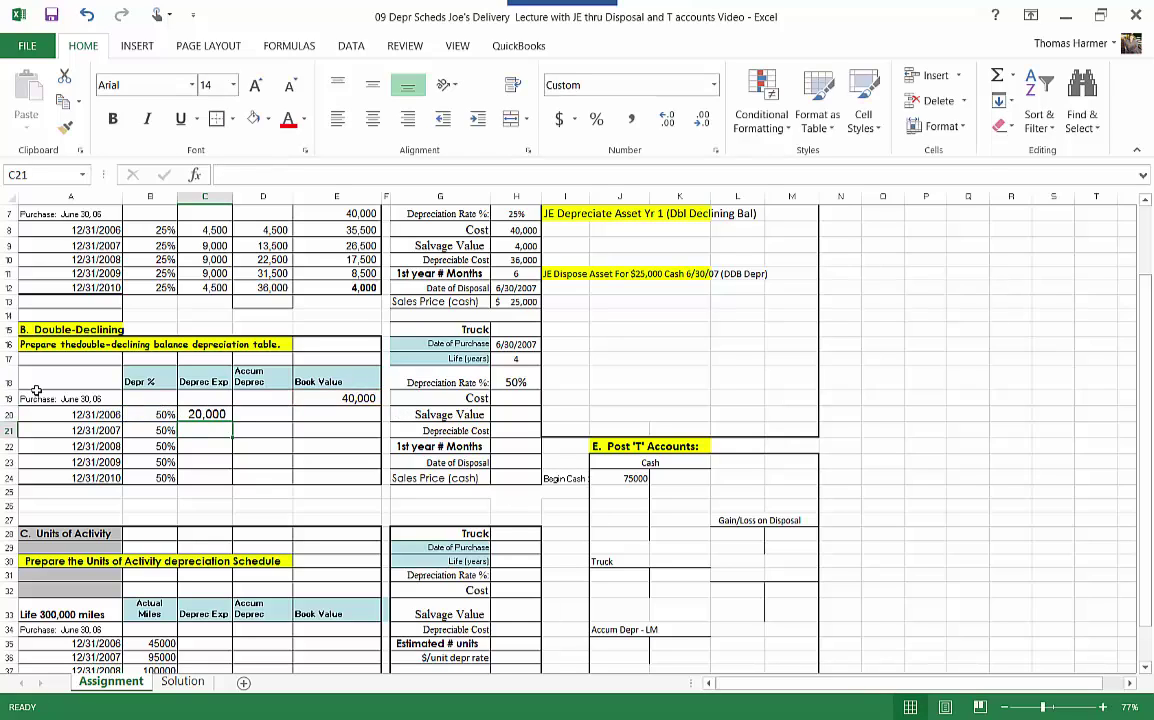
click(208, 414)
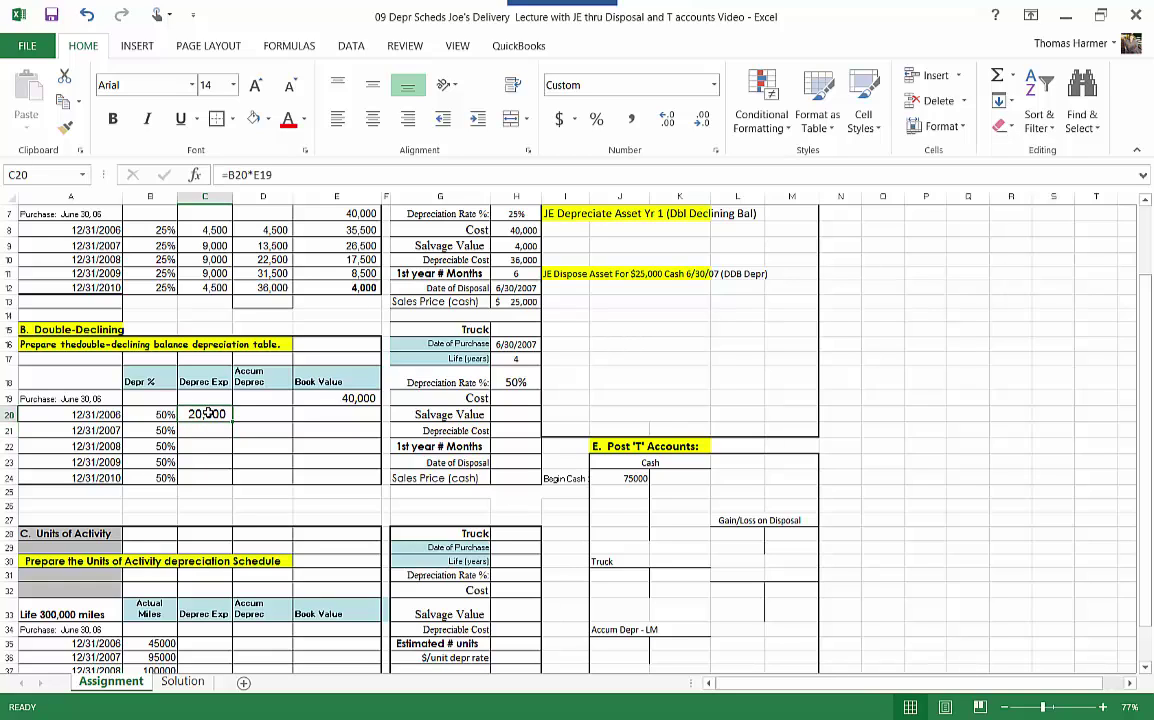
key(F2)
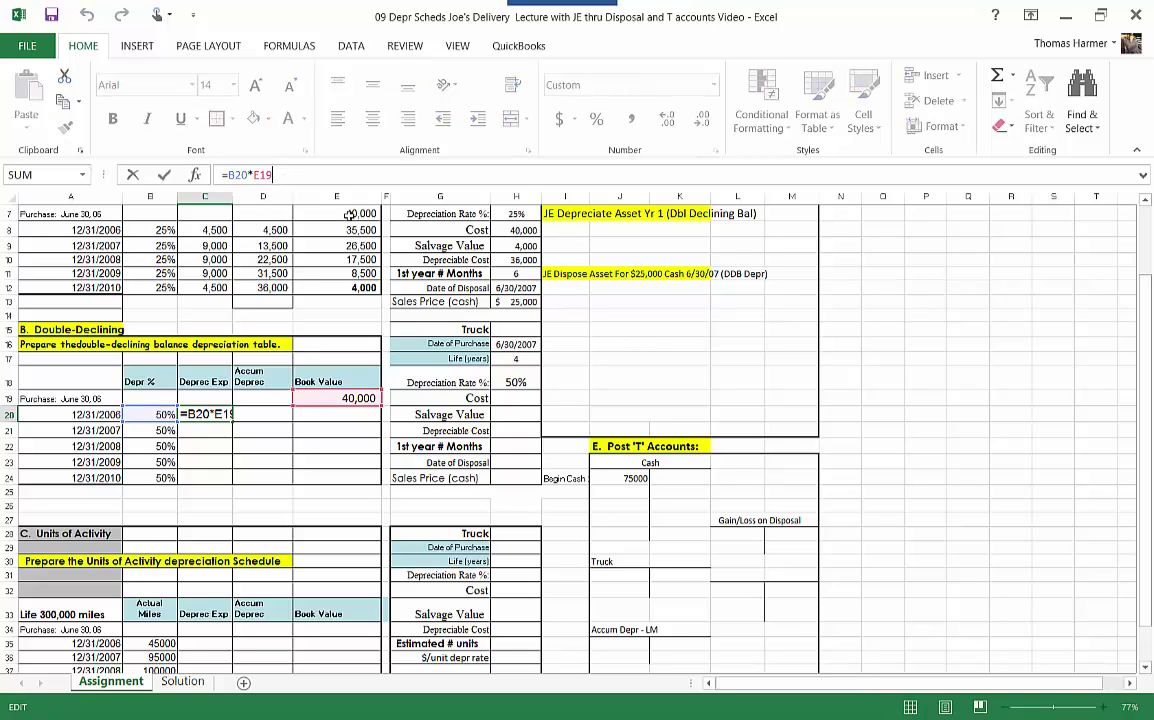
text(/2)
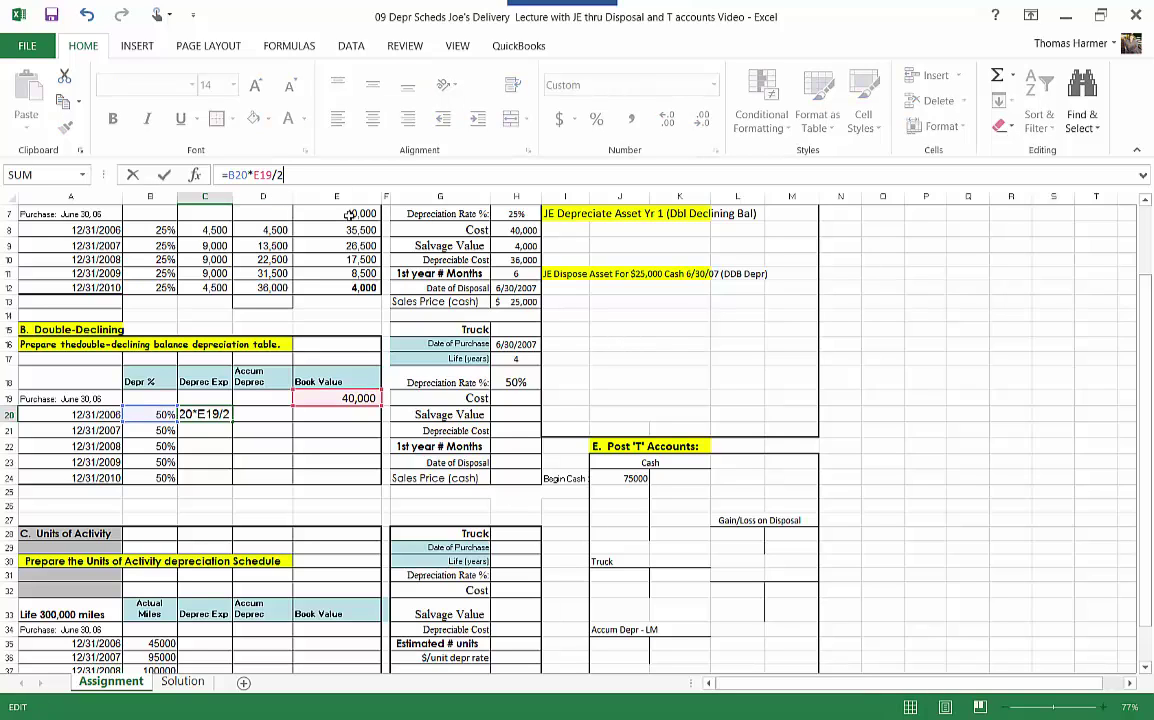
key(Return)
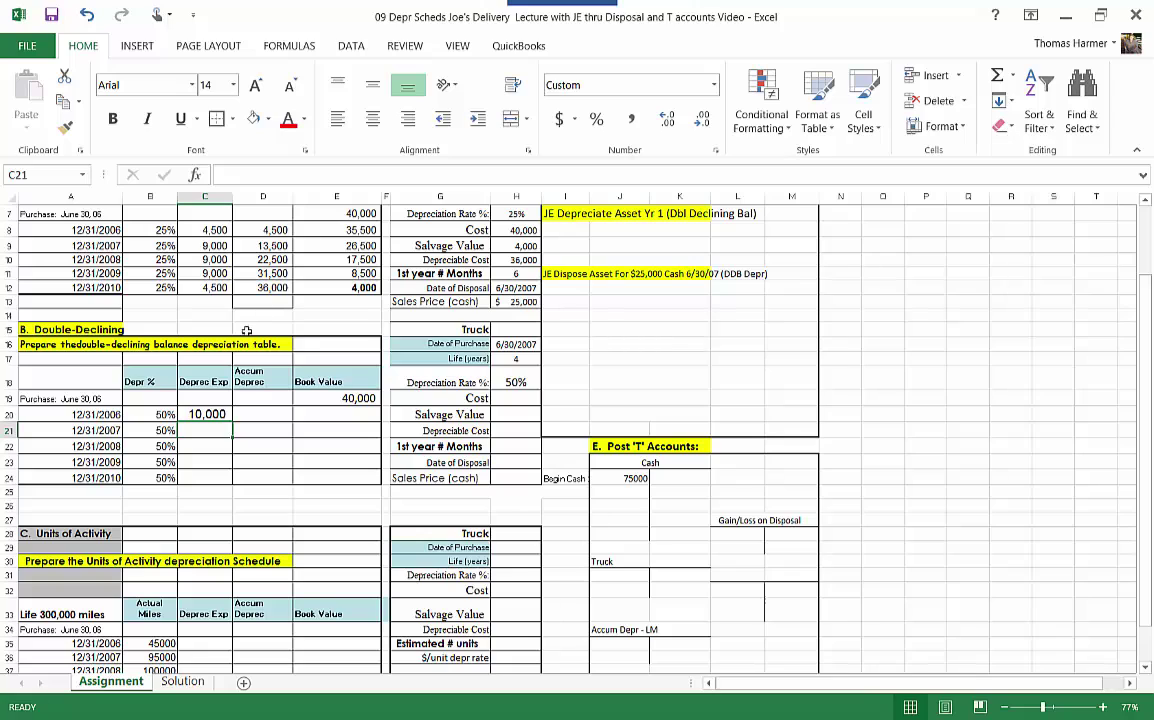
- Compute 2006 accumulated depreciation in D20 as =D19+C20, giving 10,000
click(265, 415)
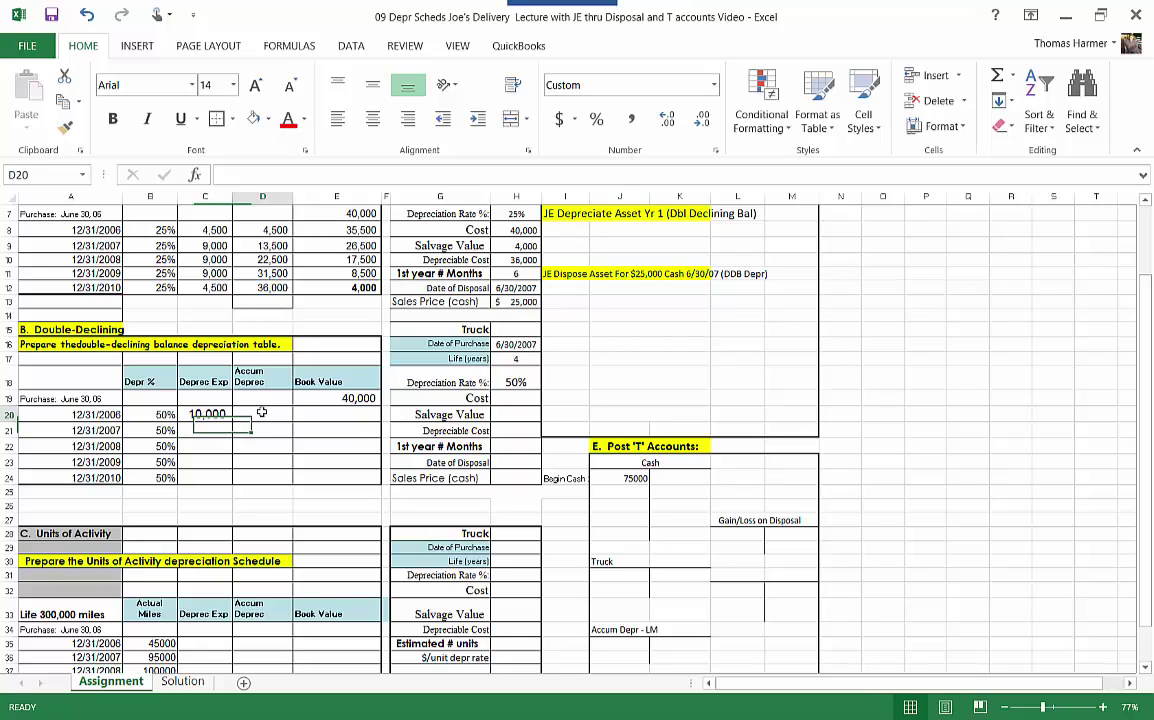
text(=)
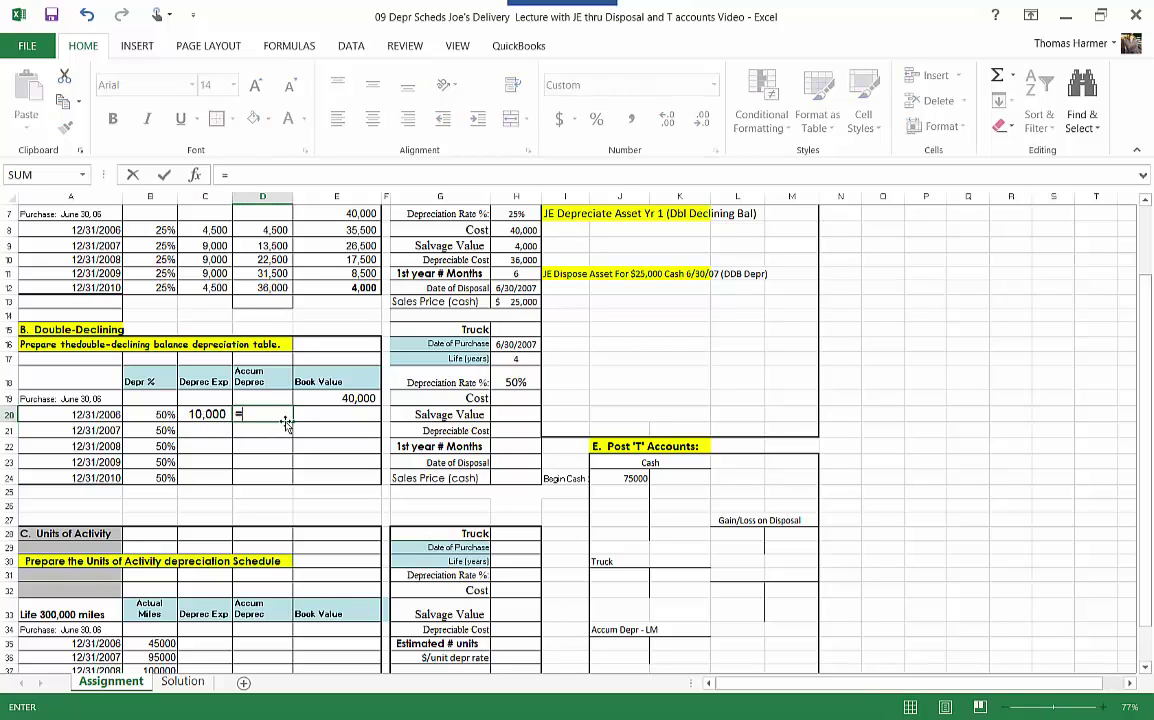
key(Up)
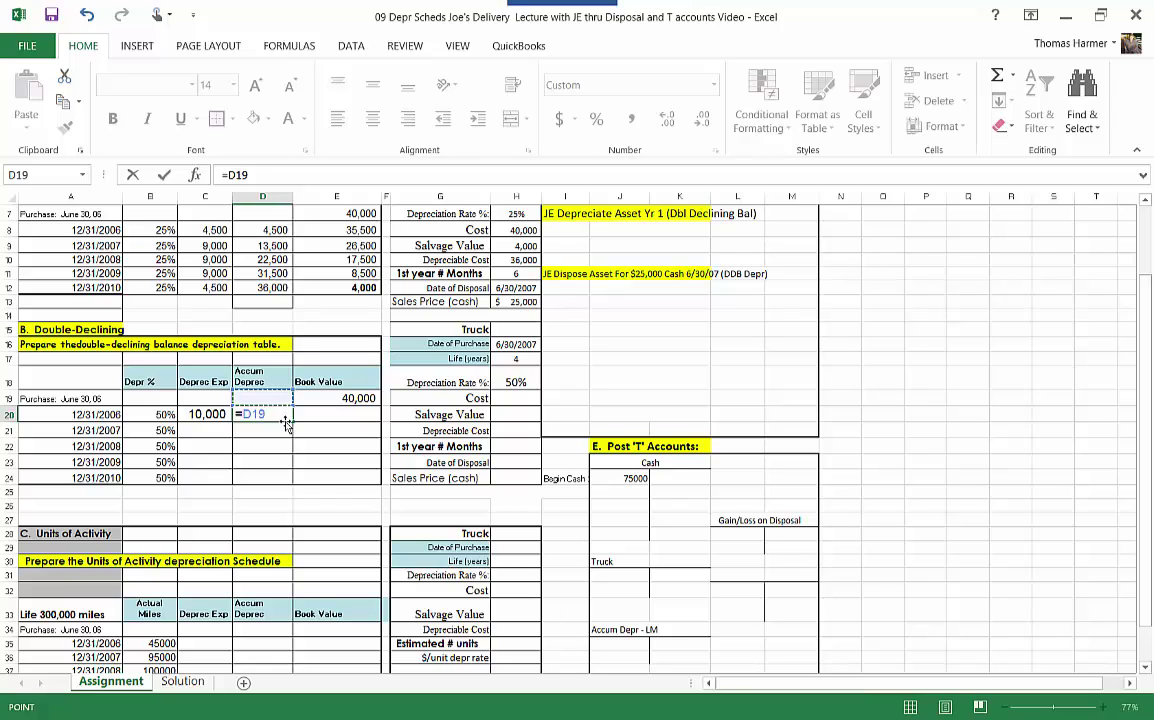
text(+)
click(205, 414)
key(Return)
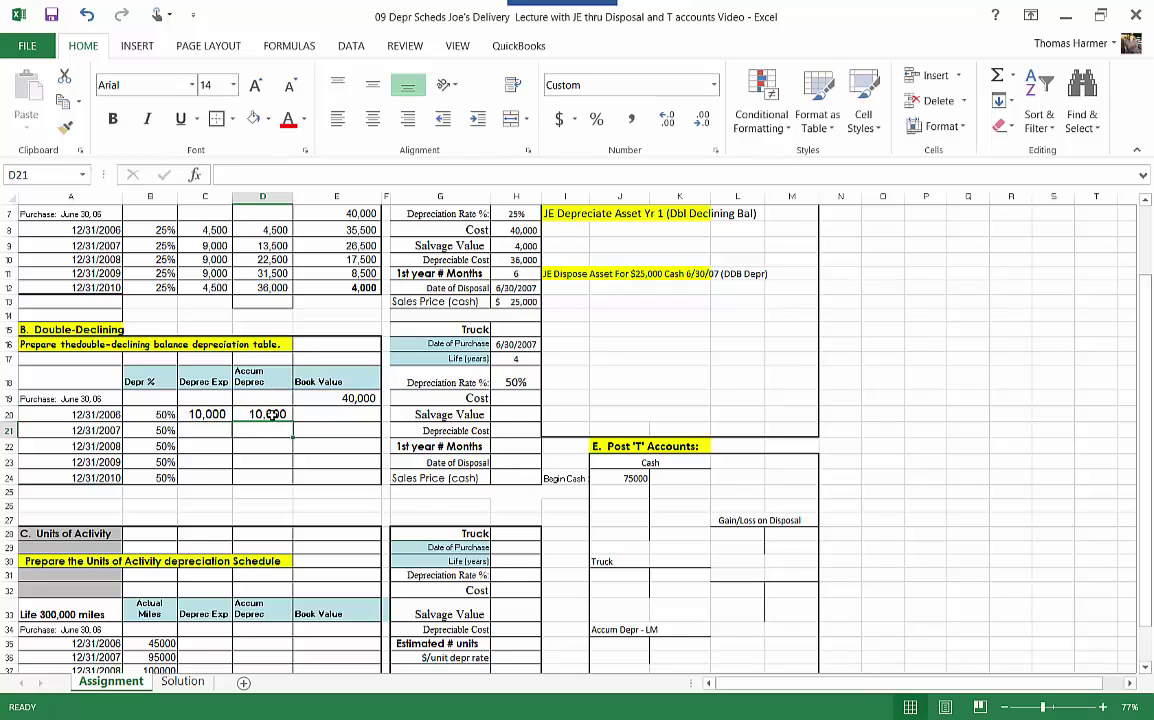
click(346, 415)
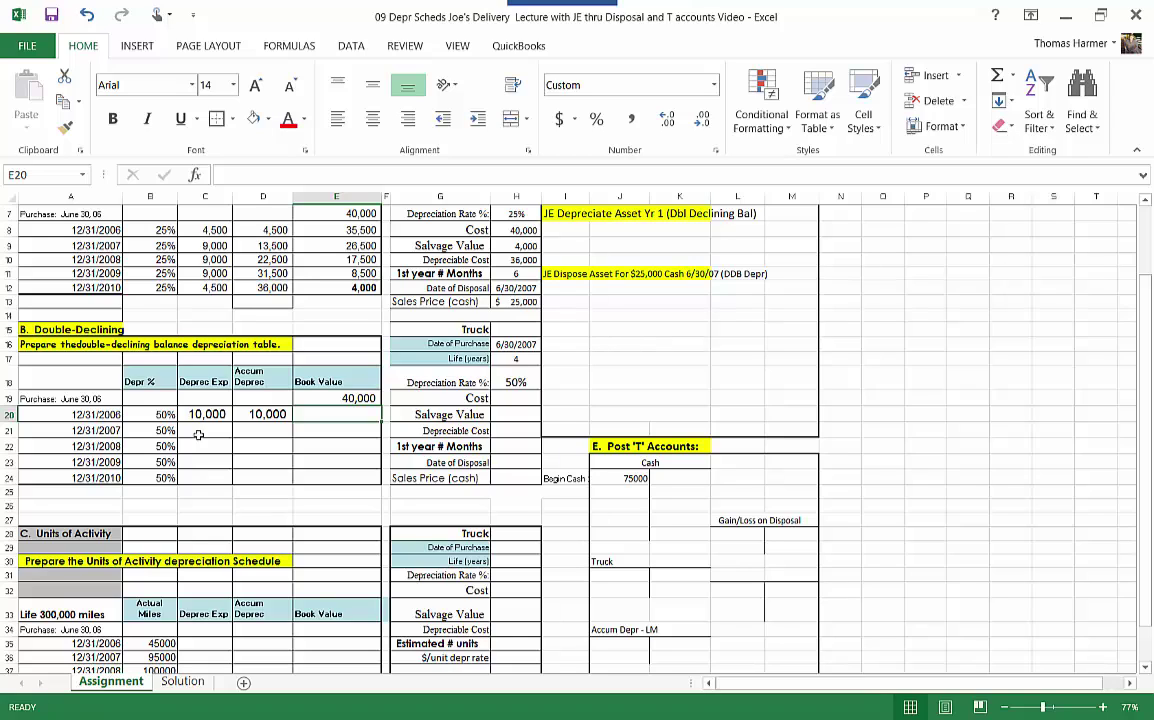
- Enter the 2006 book value in E20 as =E$19-D20, showing 30,000
text(=)
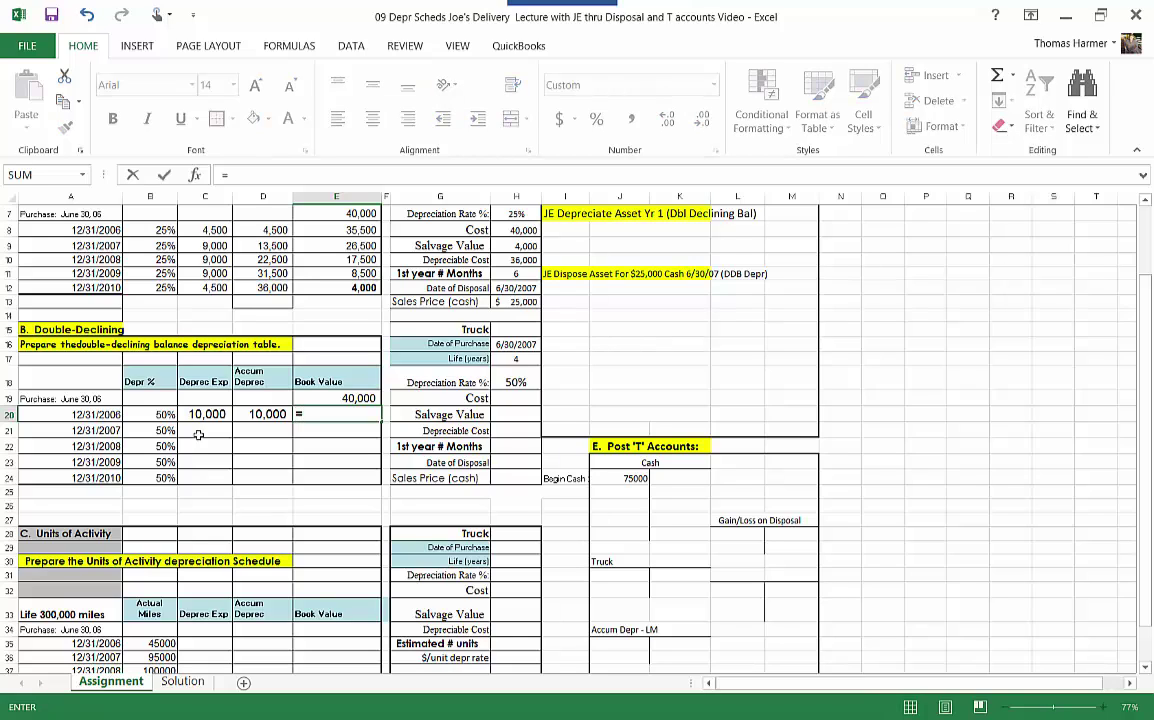
click(300, 398)
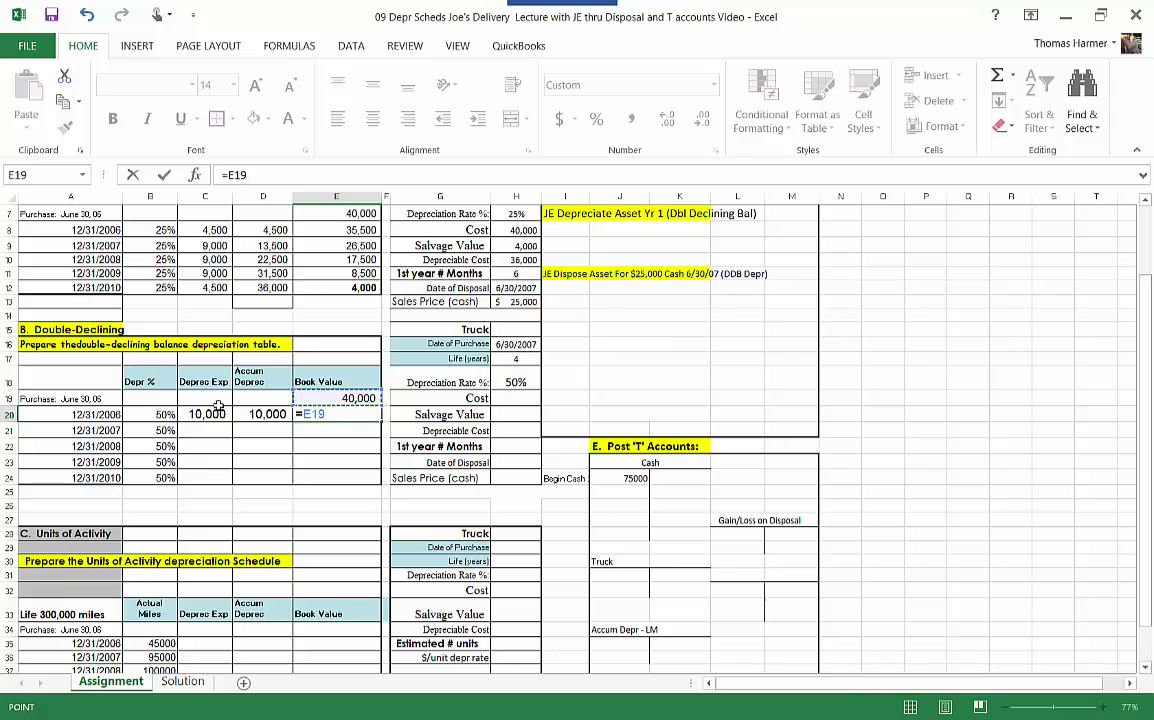
text(-)
click(262, 413)
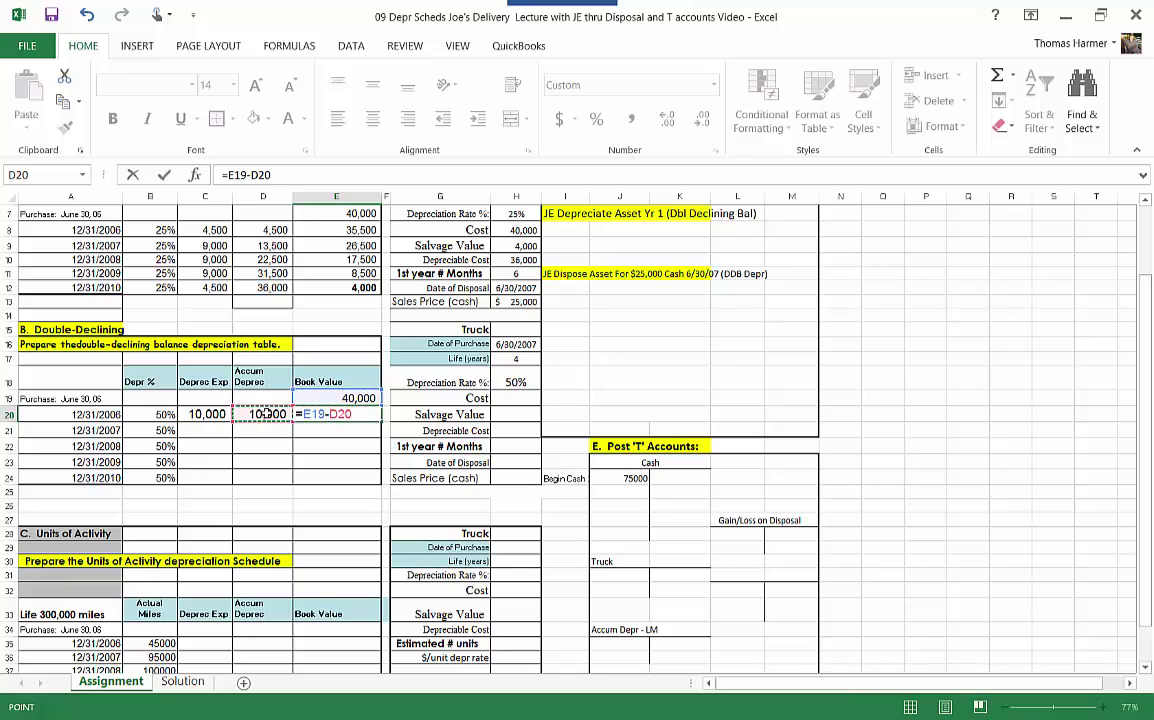
key(ctrl+Return)
key(Return)
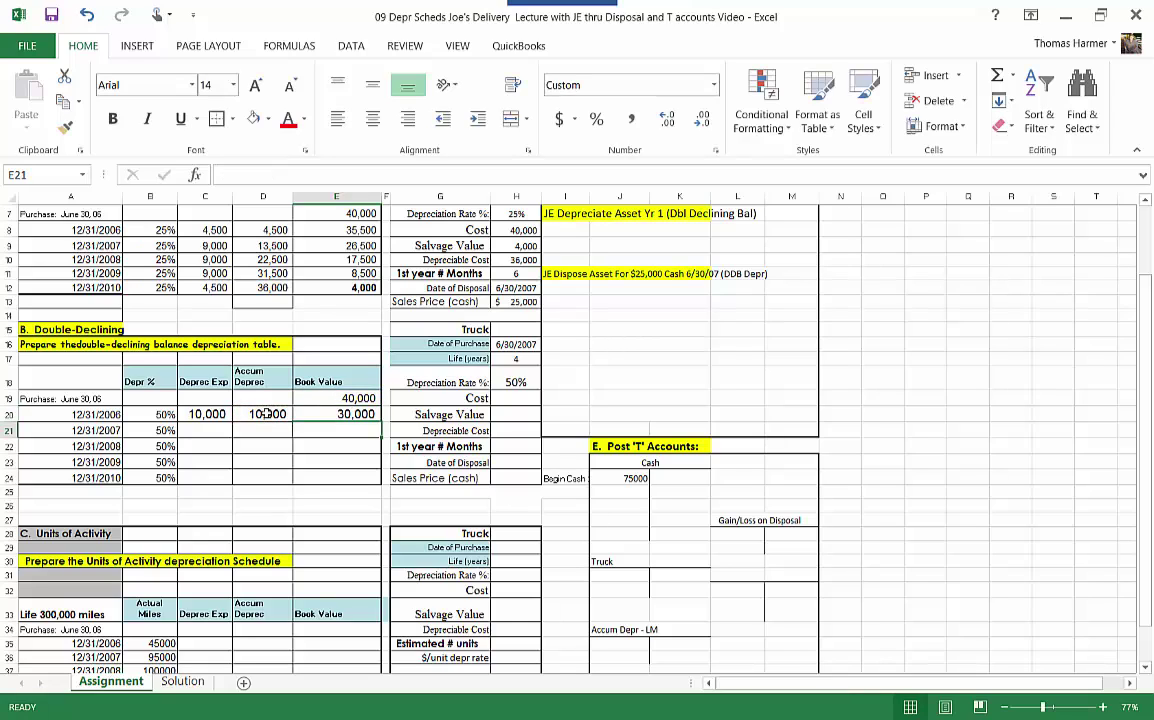
click(345, 416)
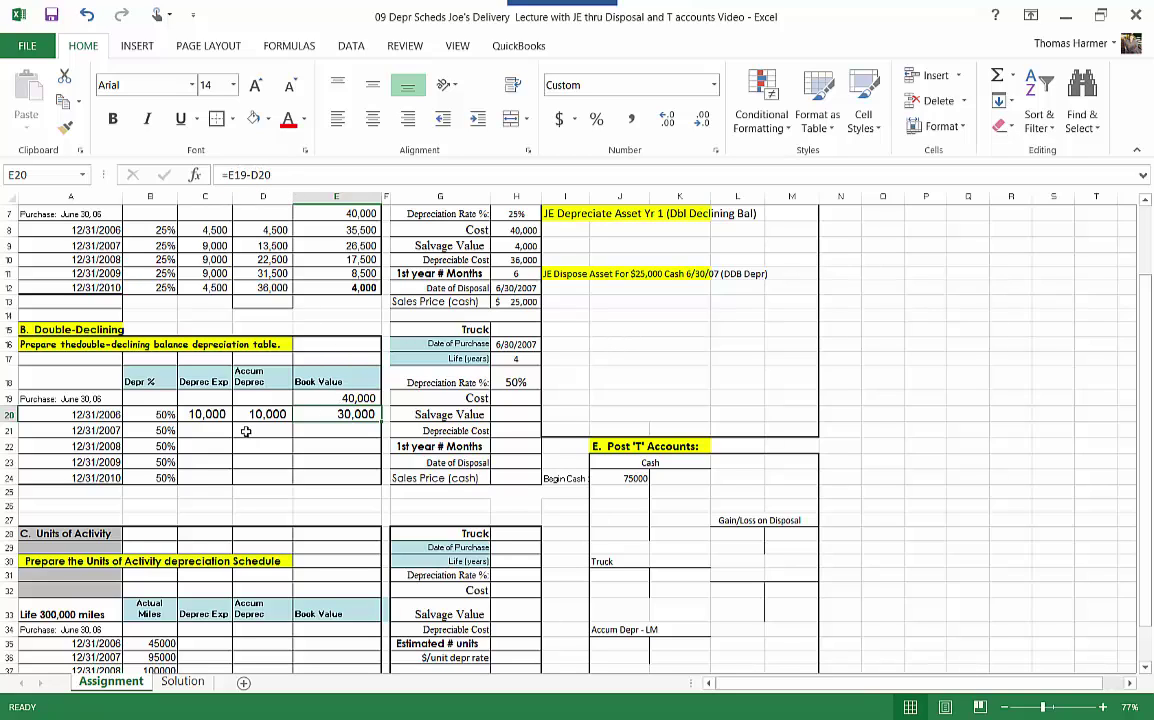
click(360, 398)
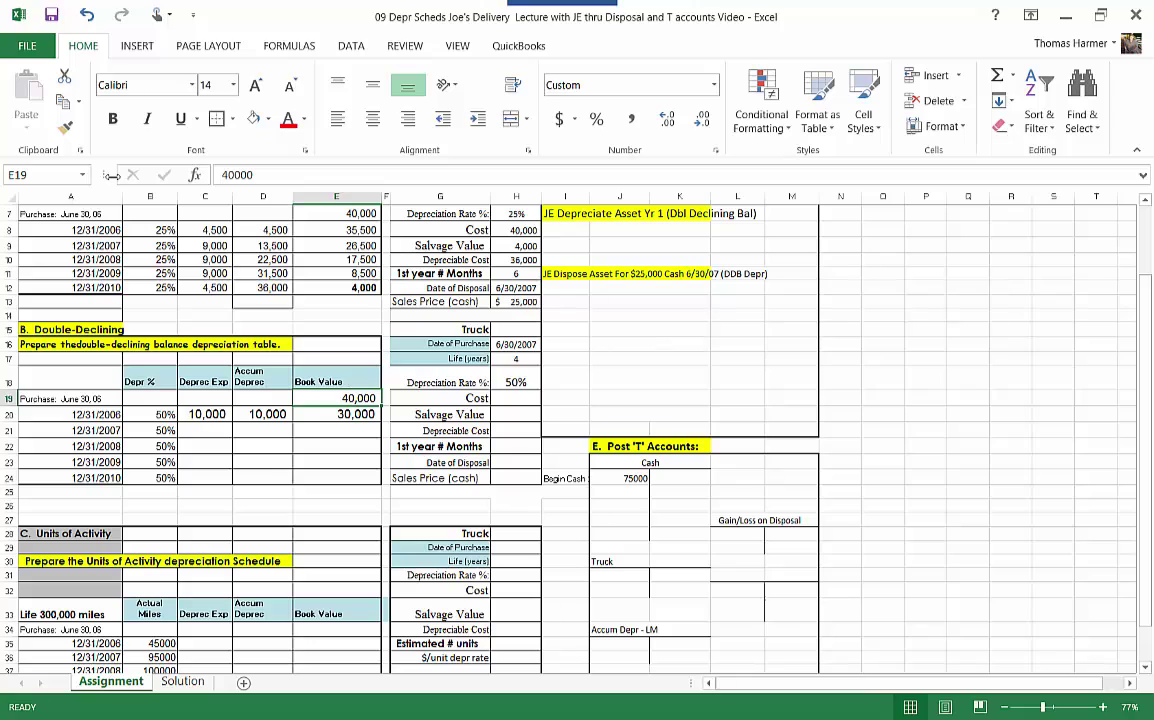
click(355, 413)
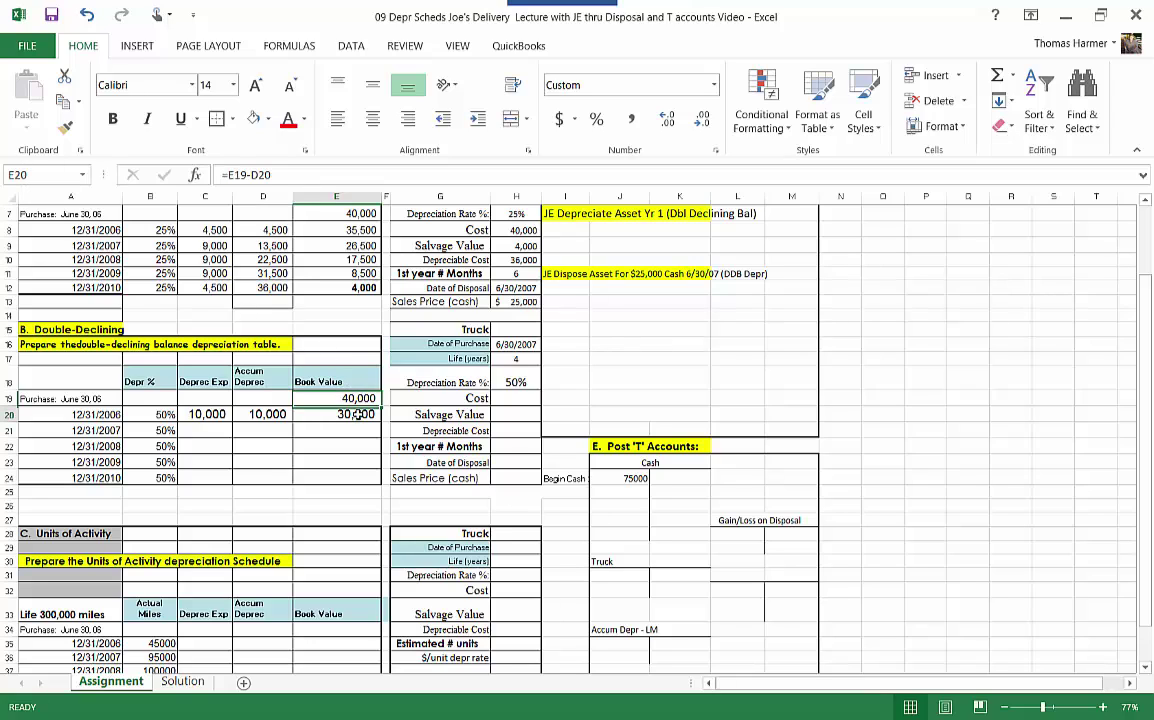
click(247, 177)
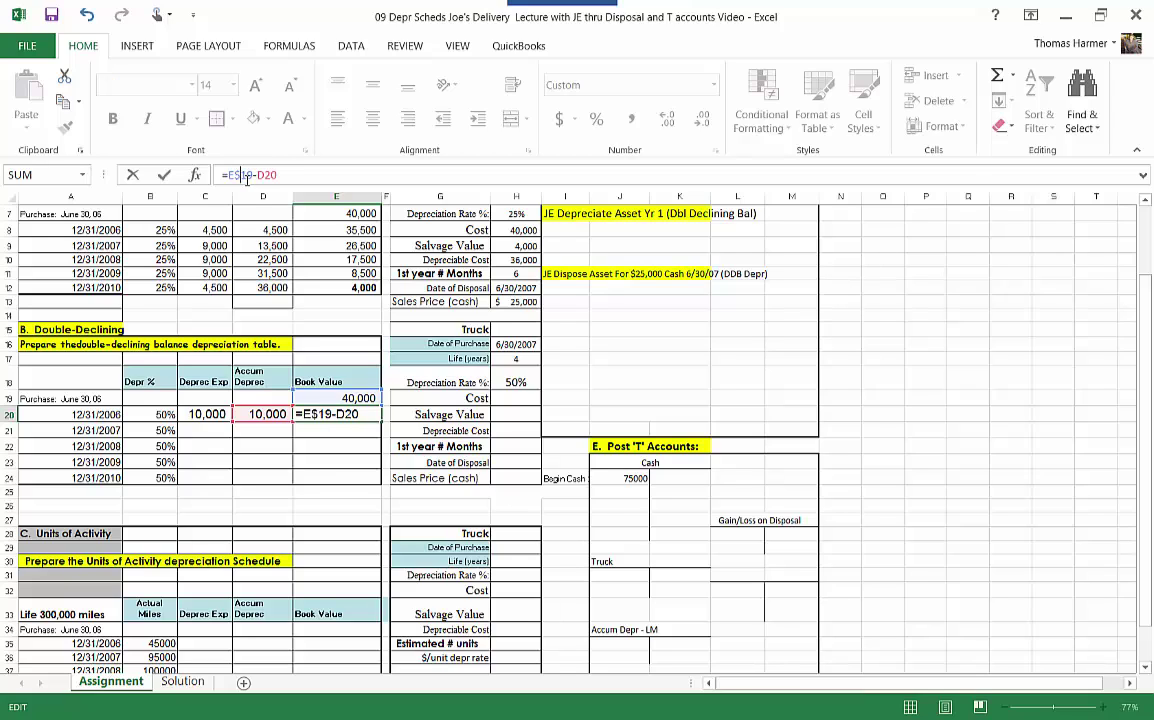
key(Return)
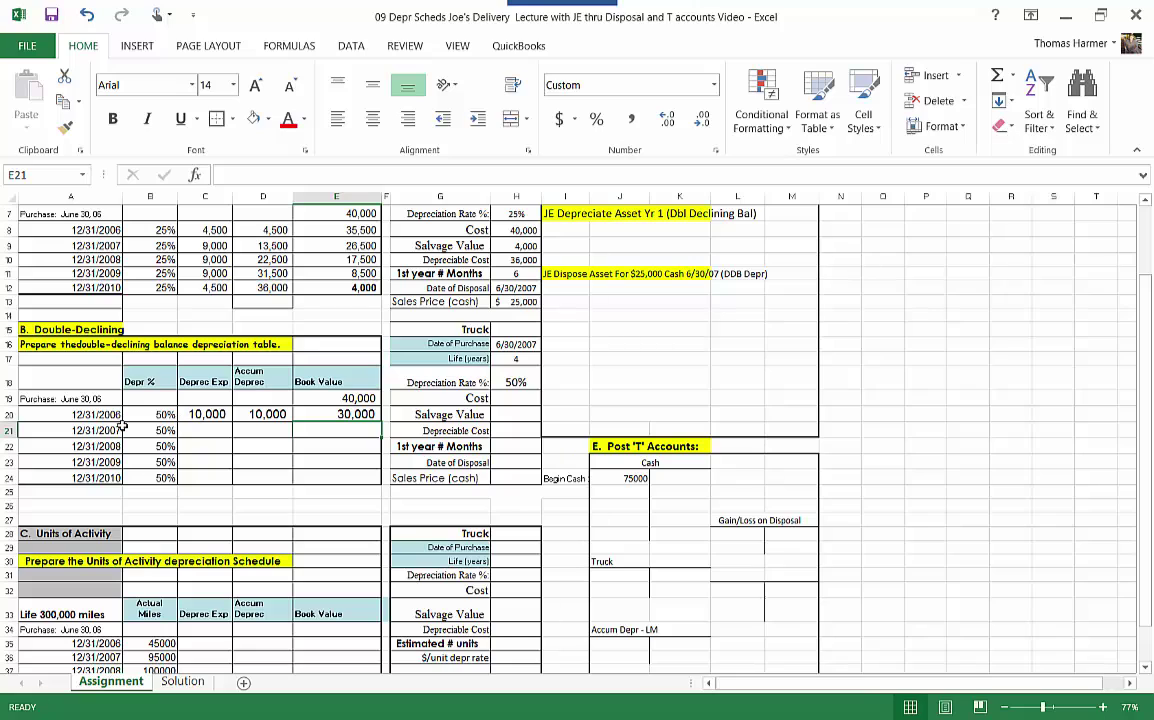
- Enter the 2007 depreciation expense in C21 as =B21*E20, giving 15,000
click(186, 430)
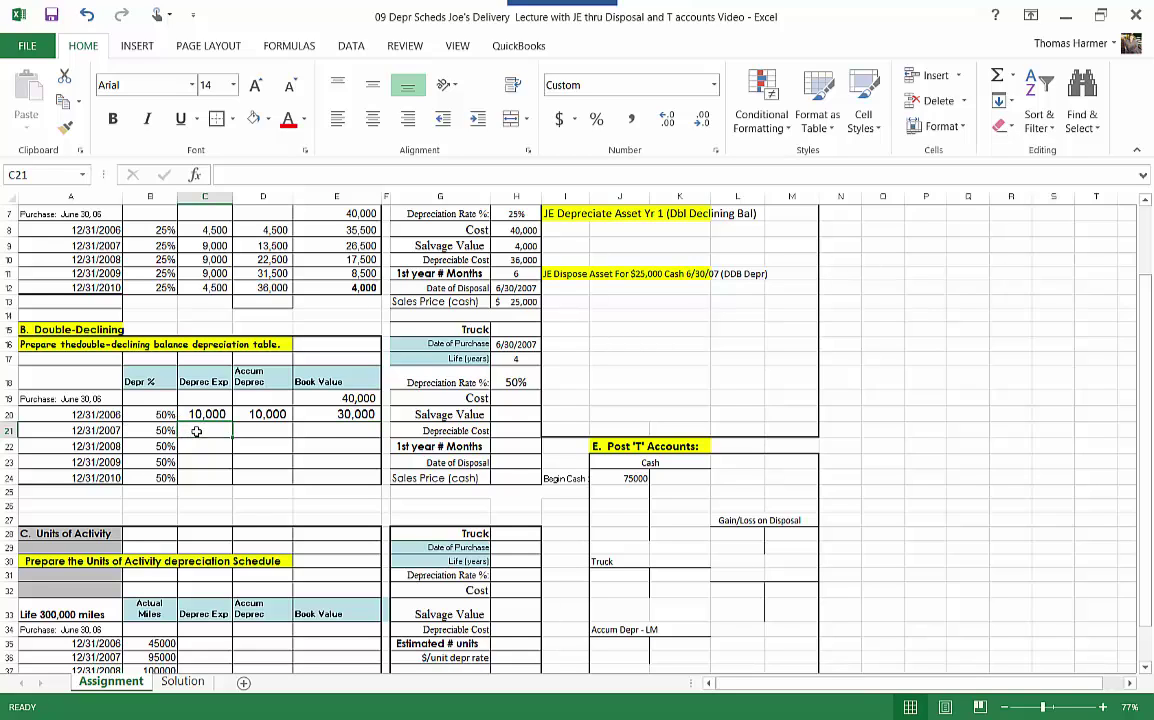
text(=)
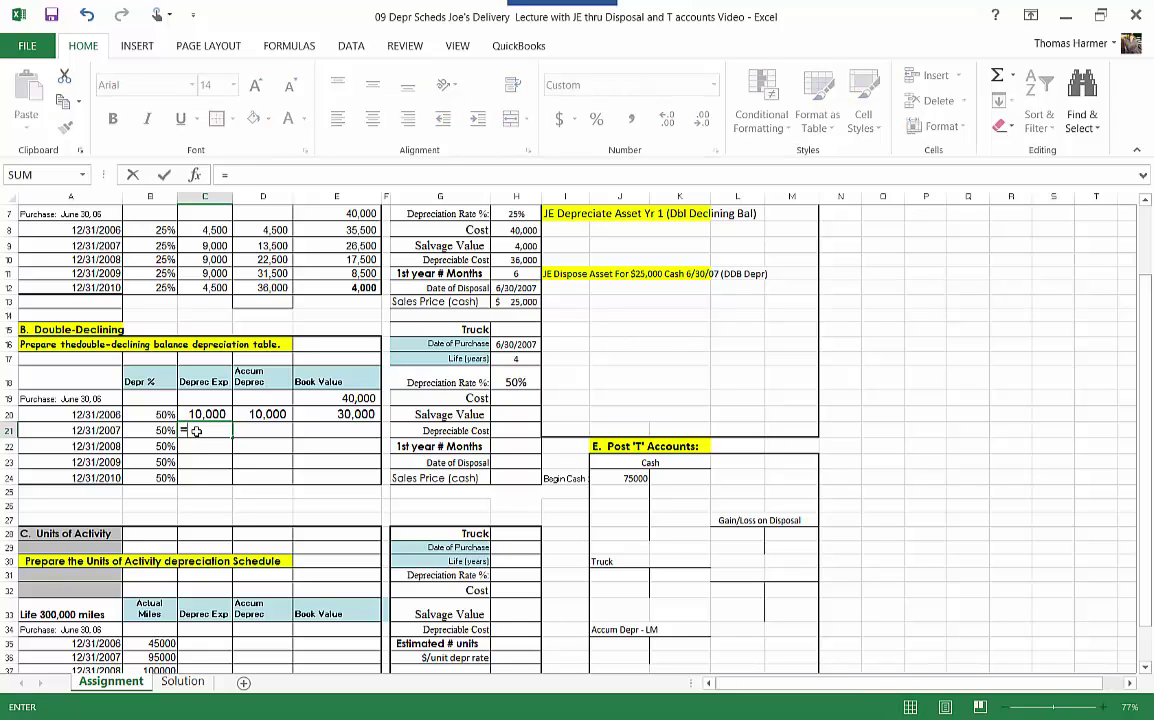
key(Left)
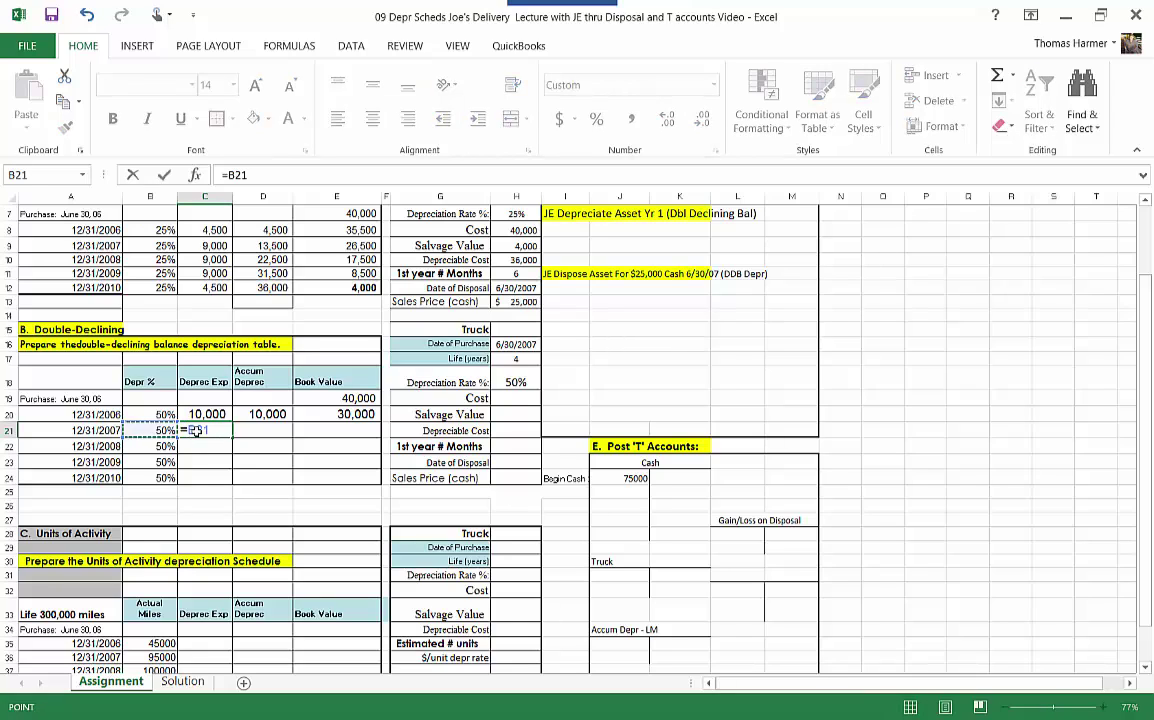
text(*)
click(355, 413)
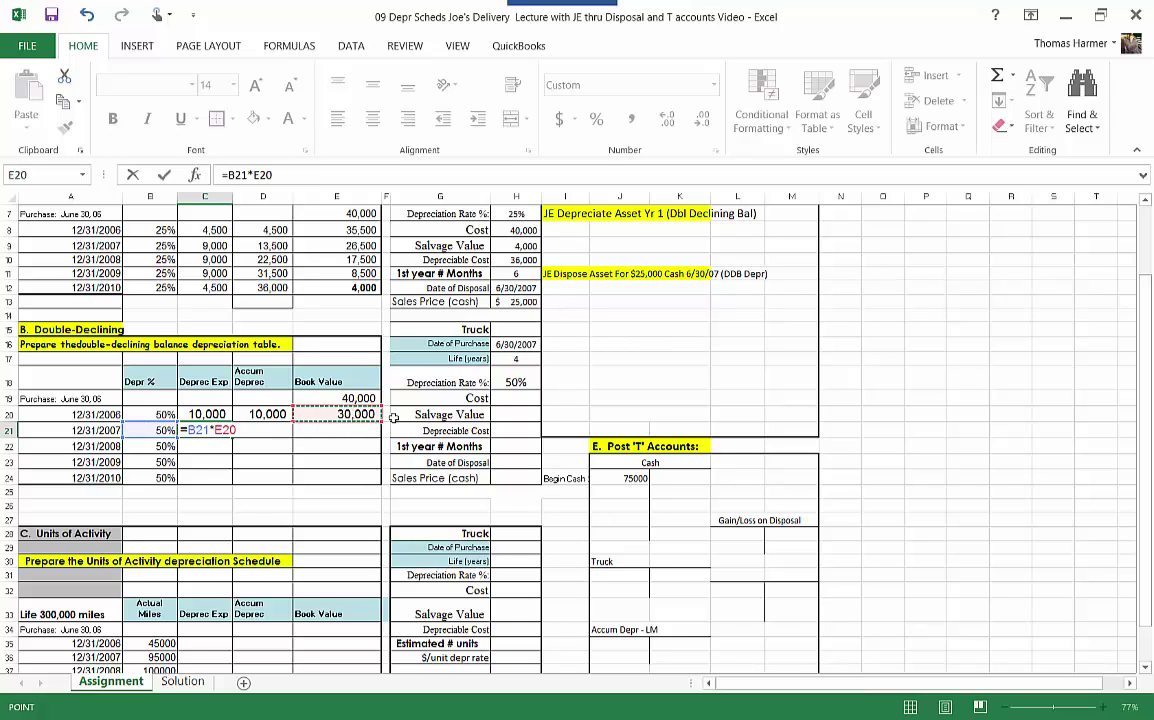
key(Return)
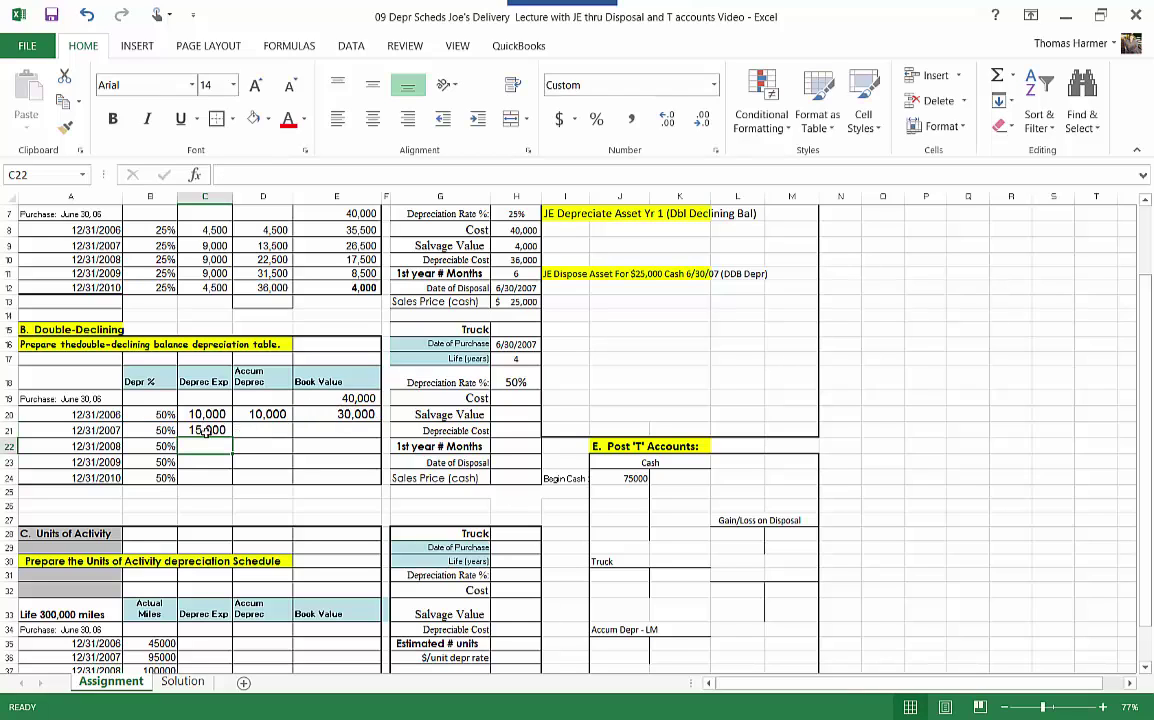
- Enter the 2007 accumulated depreciation in D21 as =D20+C21, giving 25,000
click(259, 431)
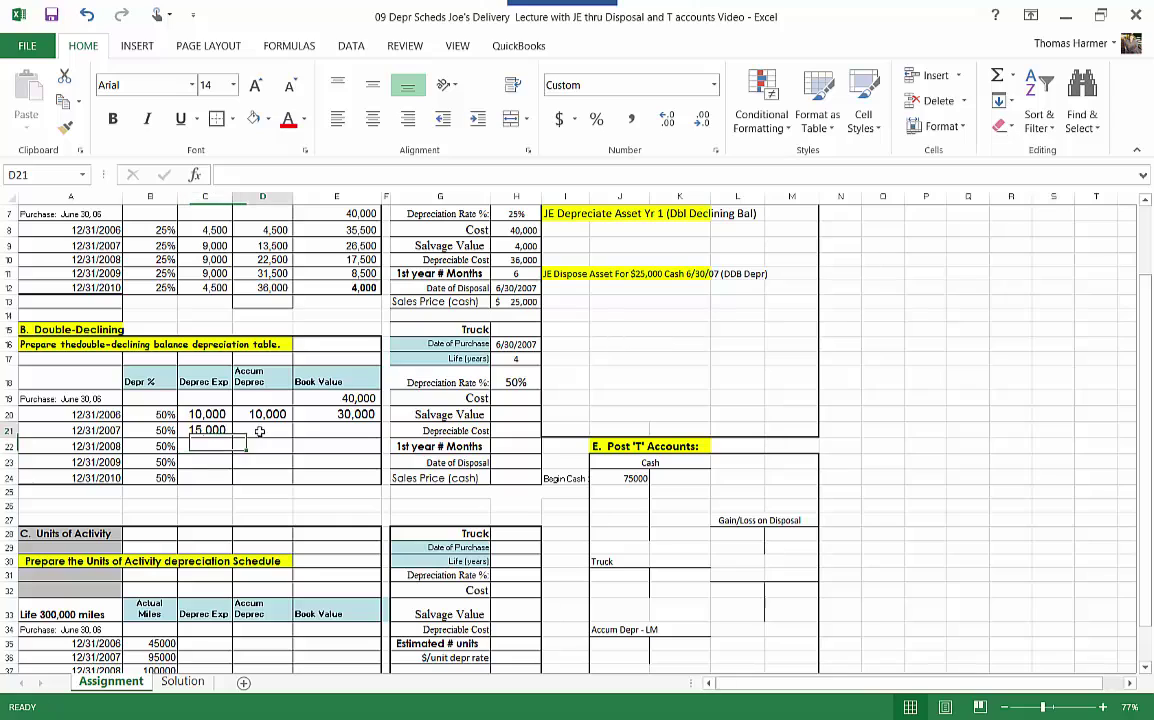
text(=)
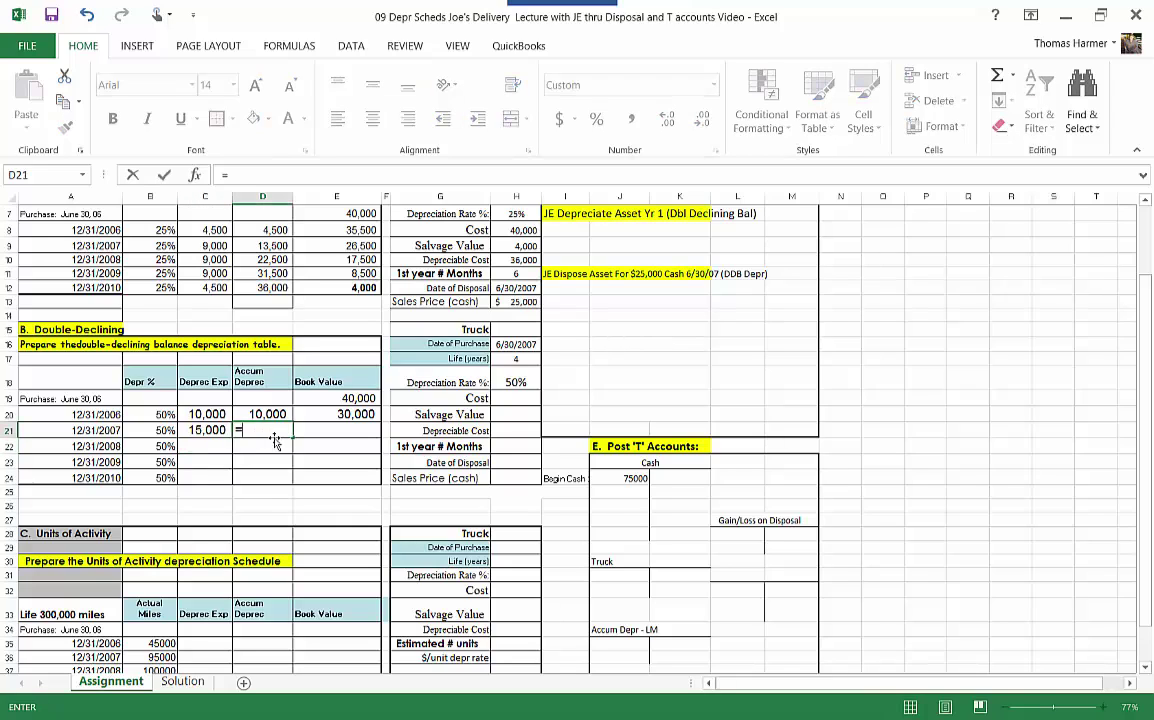
key(Up)
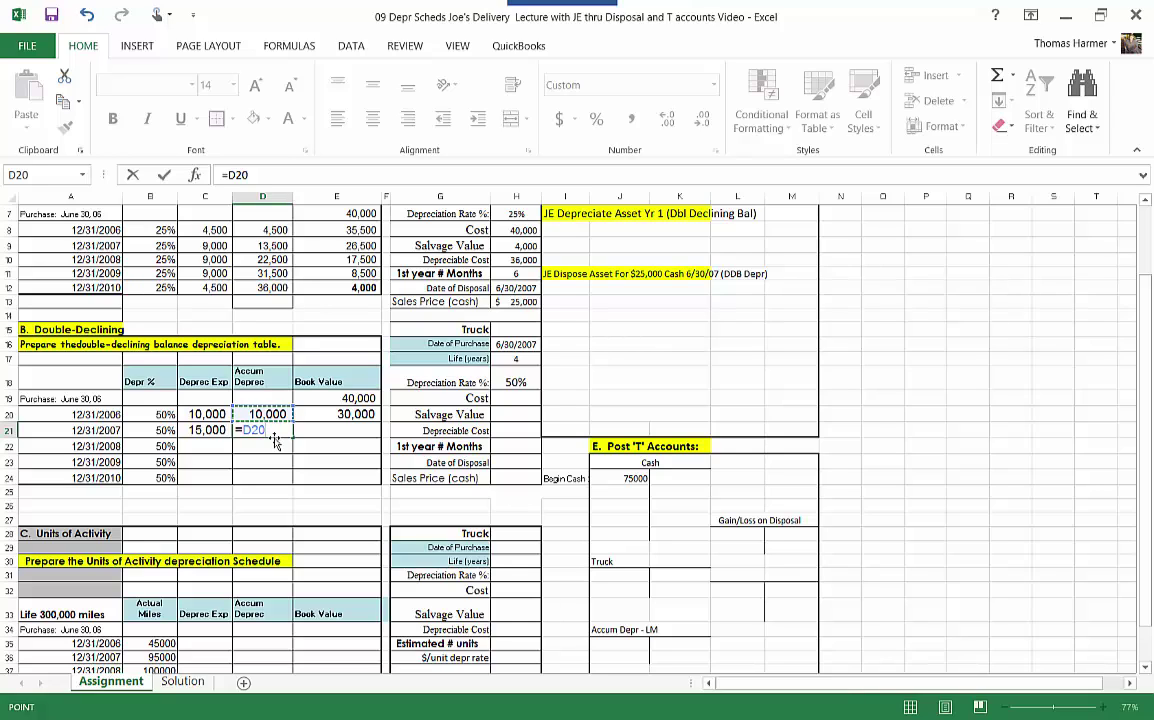
text(+)
click(208, 429)
key(Return)
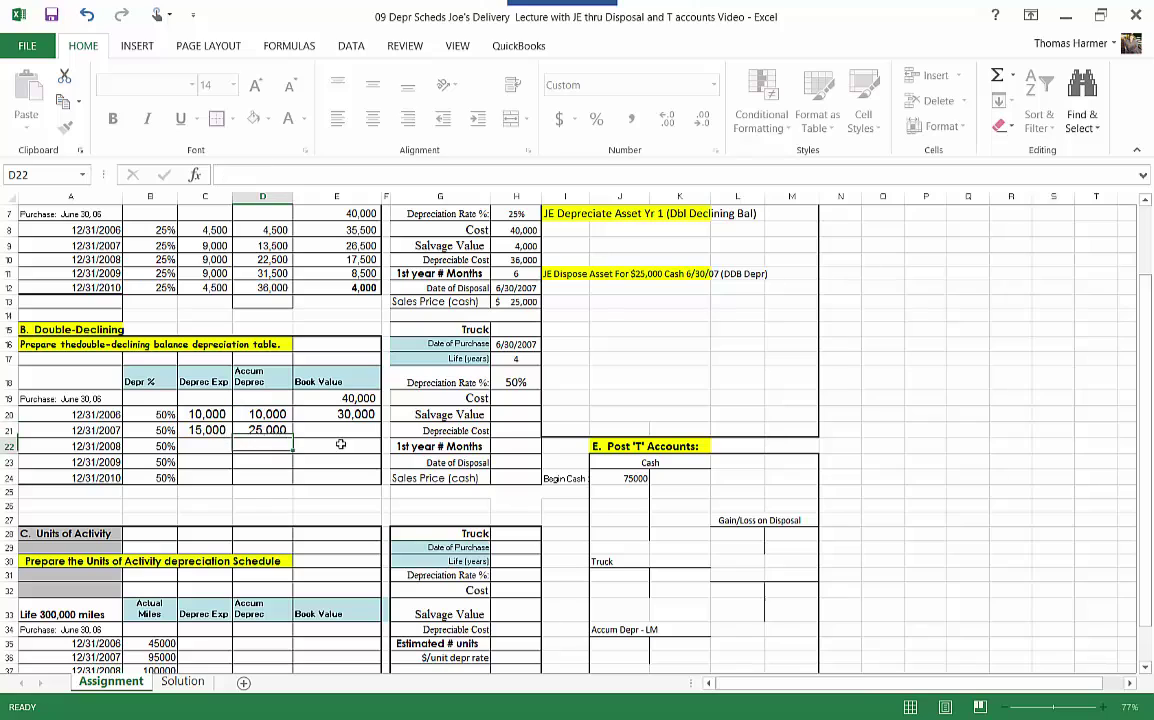
- Copy the book value to 2007, then fill the C21:E21 formulas down to 2009
click(370, 413)
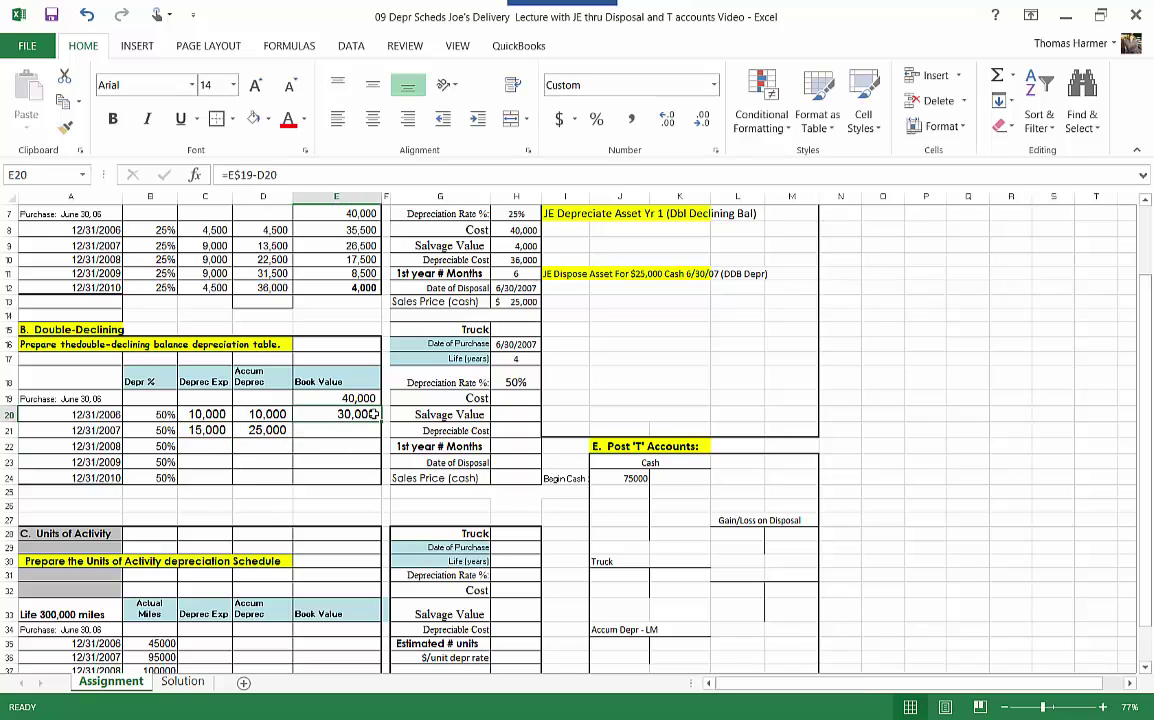
drag(379, 421, 380, 432)
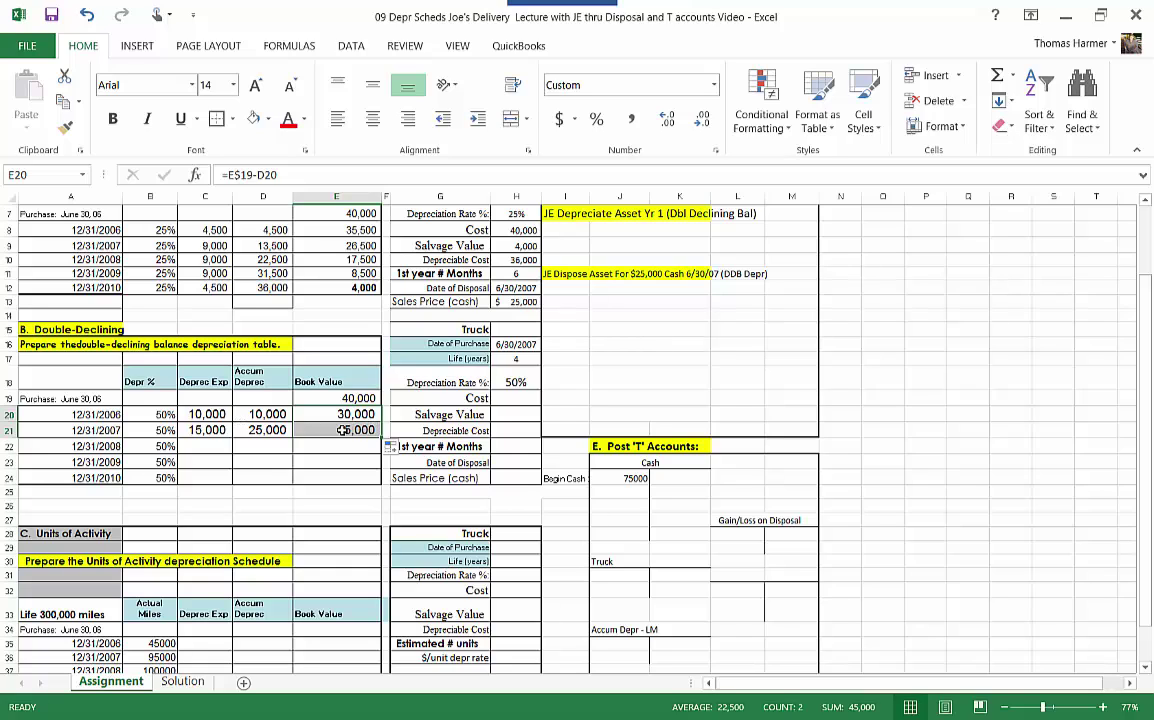
drag(215, 430, 381, 466)
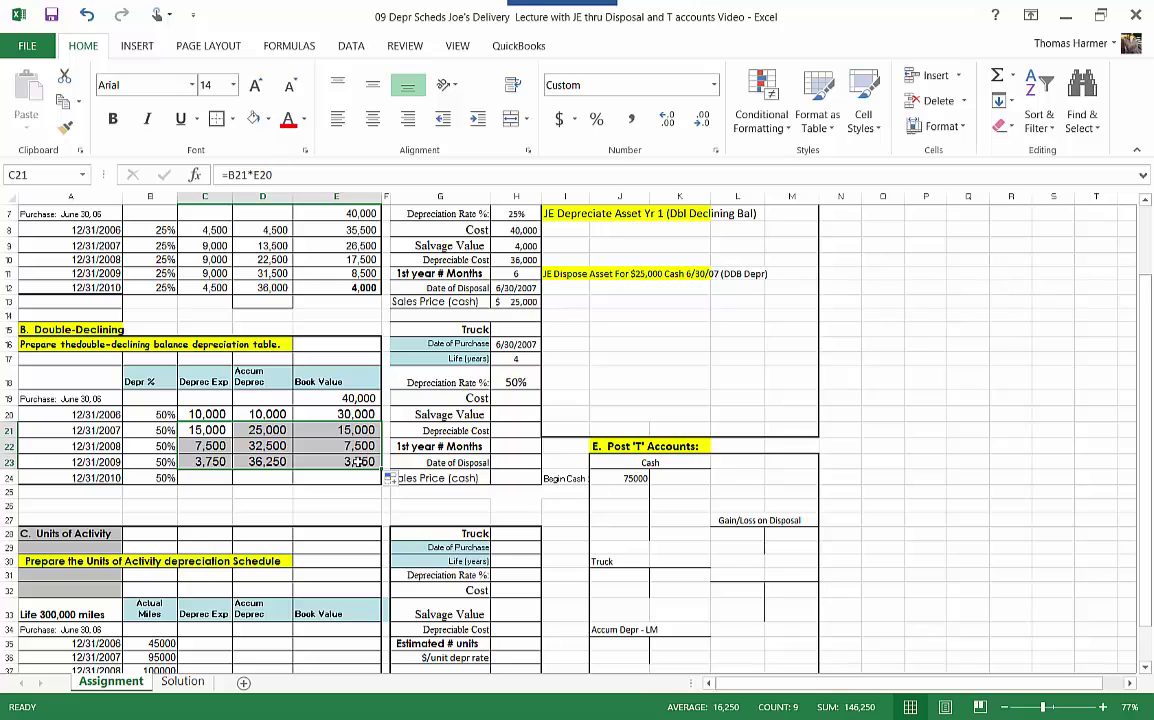
click(204, 462)
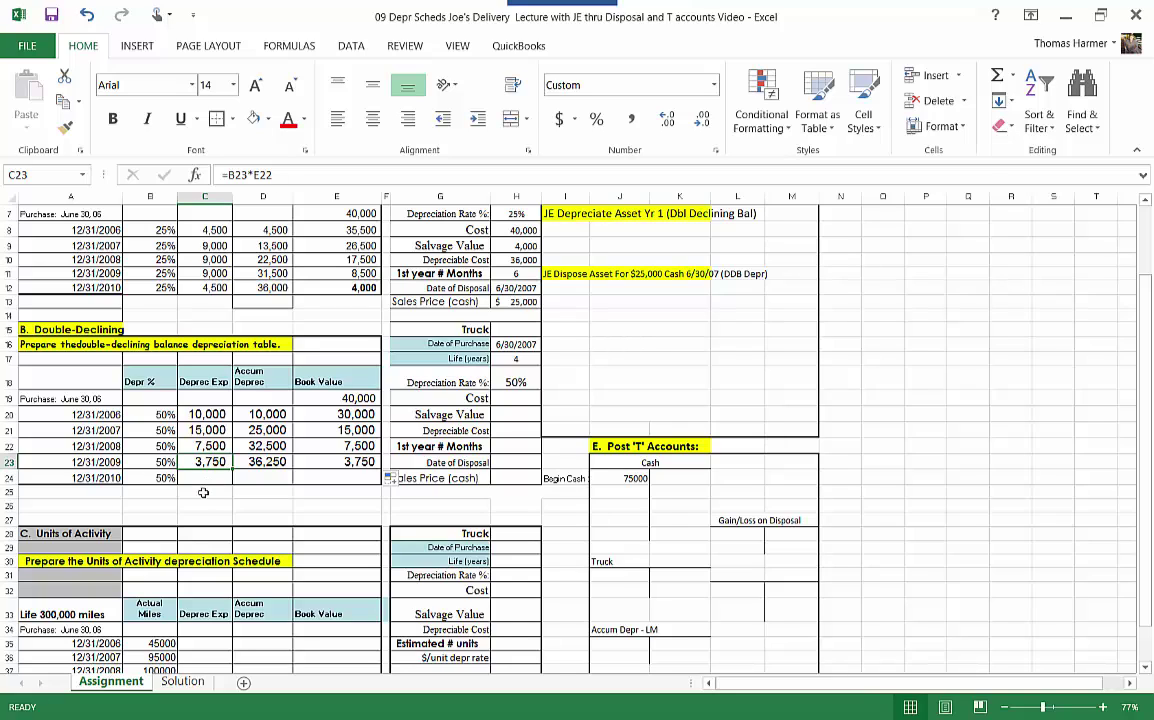
- Override the 2009 expense with 3500 and bold the final 4,000 book value
text(3500)
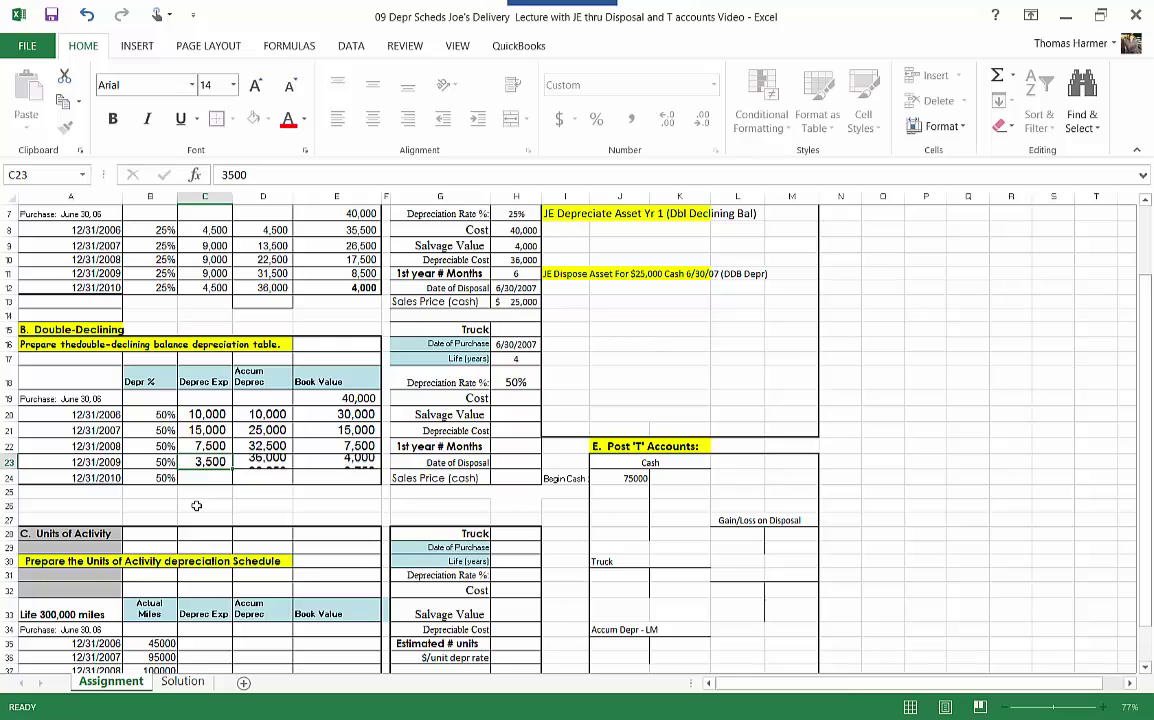
key(Return)
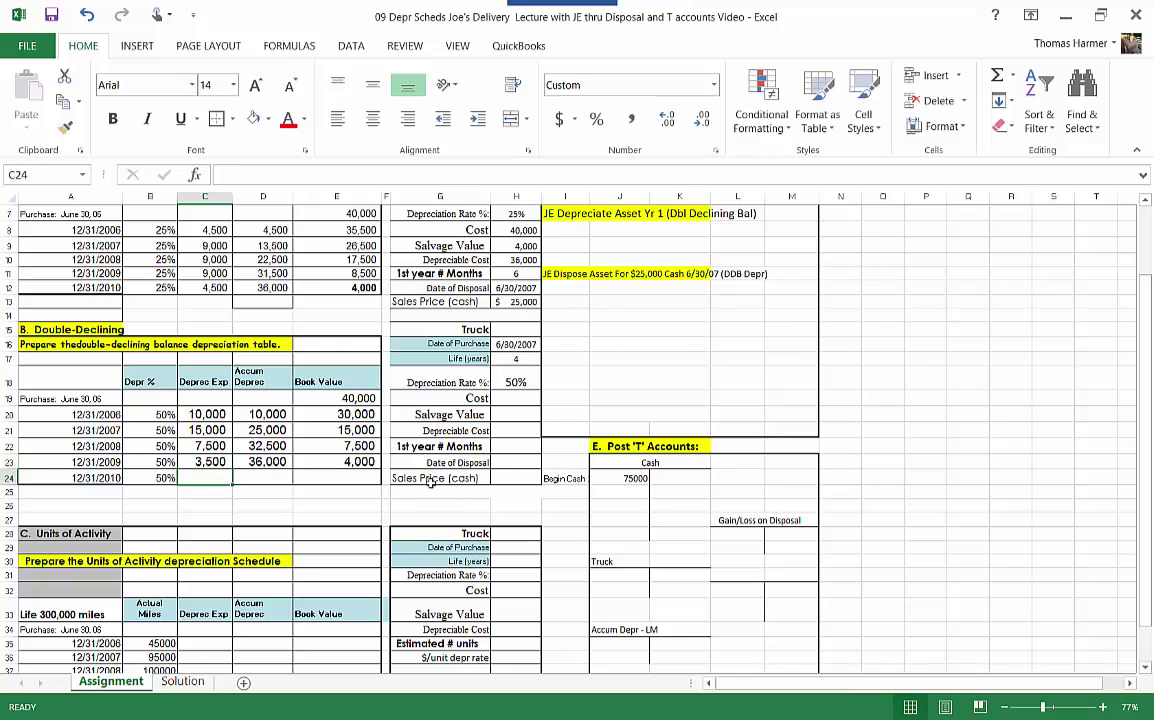
click(360, 462)
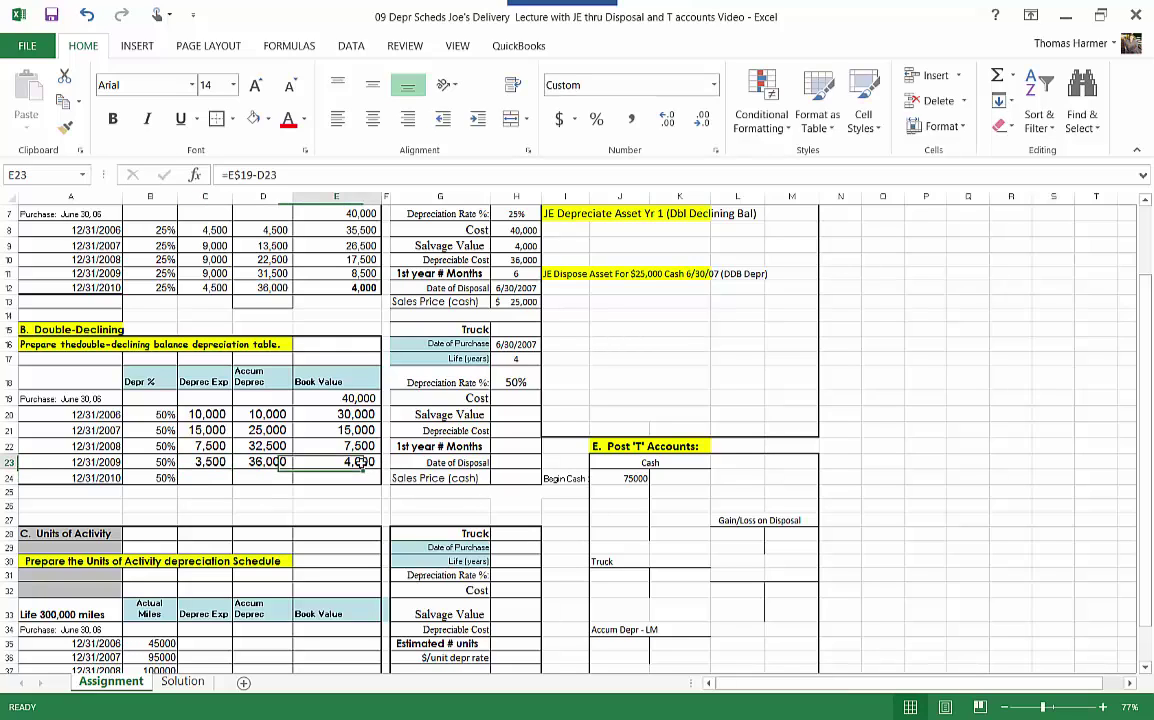
click(112, 118)
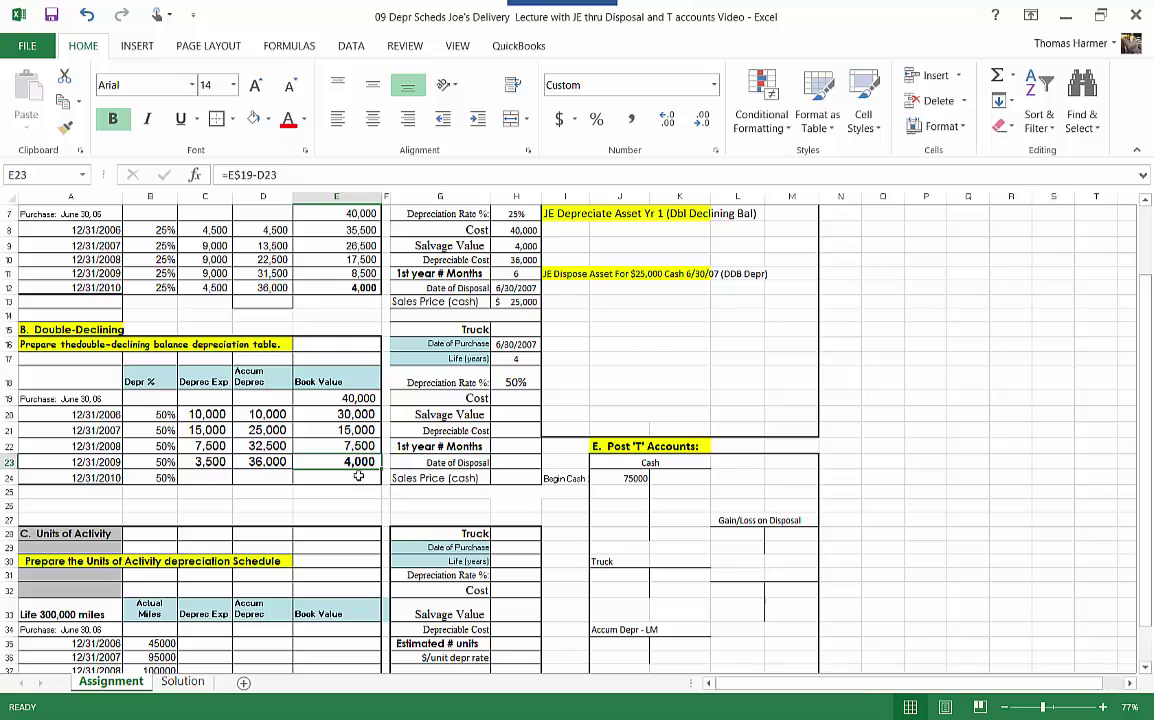